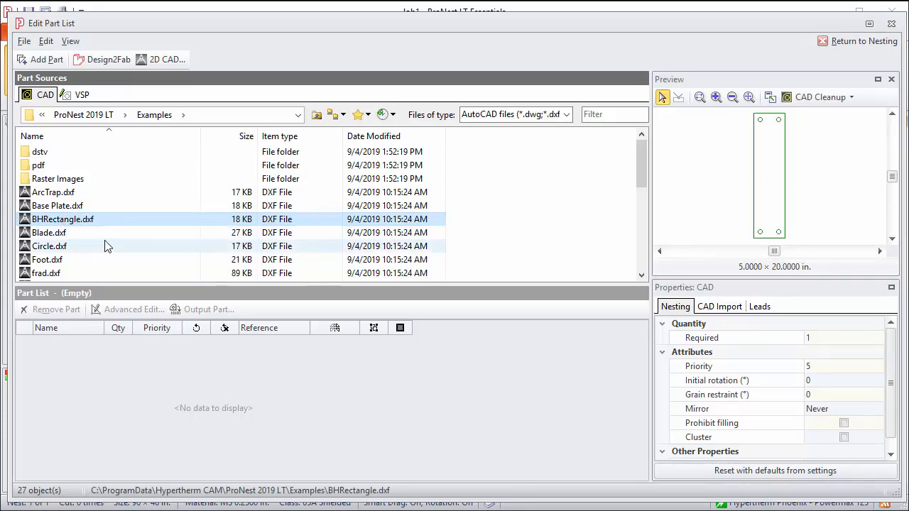
Step: Read the BHRectangle top and right edge Start/End X and Y in CAD Cleanup, then minimize it
click(783, 98)
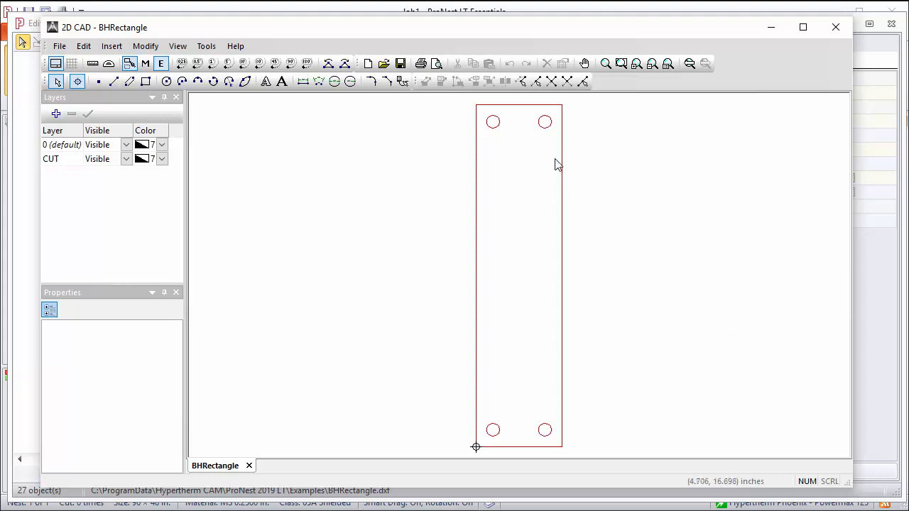
click(529, 105)
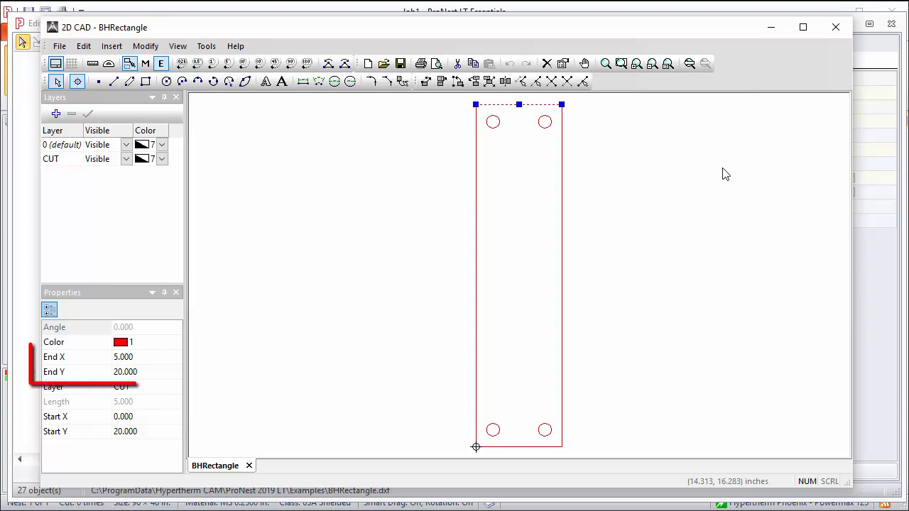
click(562, 219)
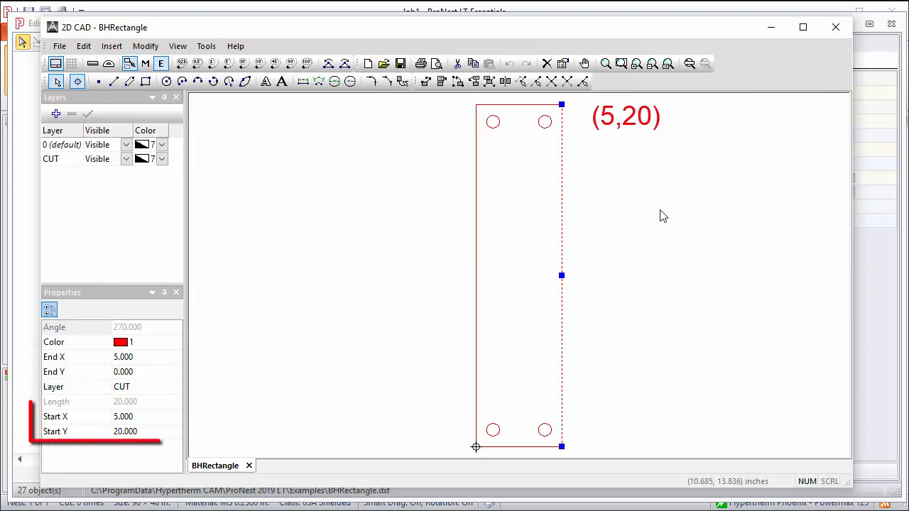
click(771, 27)
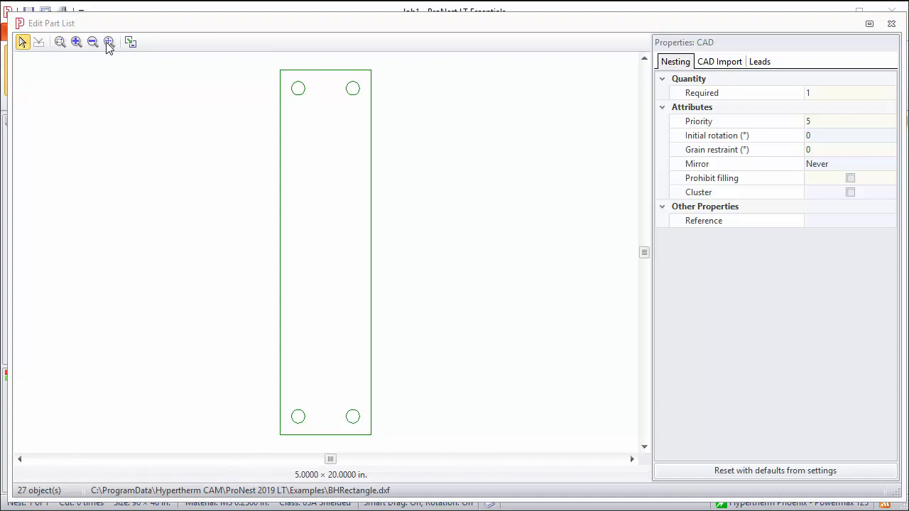
Step: Restore the layout, open the C:\Parts\Training\ favorite folder, and preview Open Profile .006 Gap.dxf
click(131, 43)
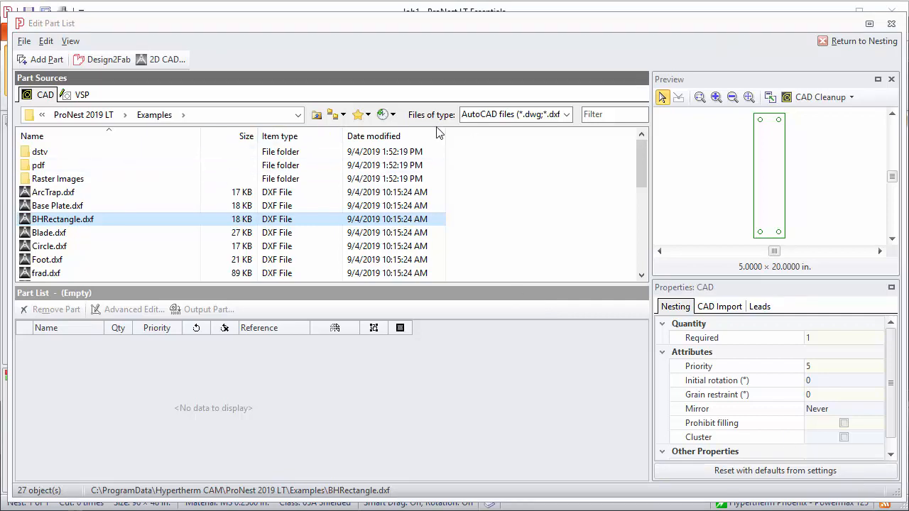
click(368, 115)
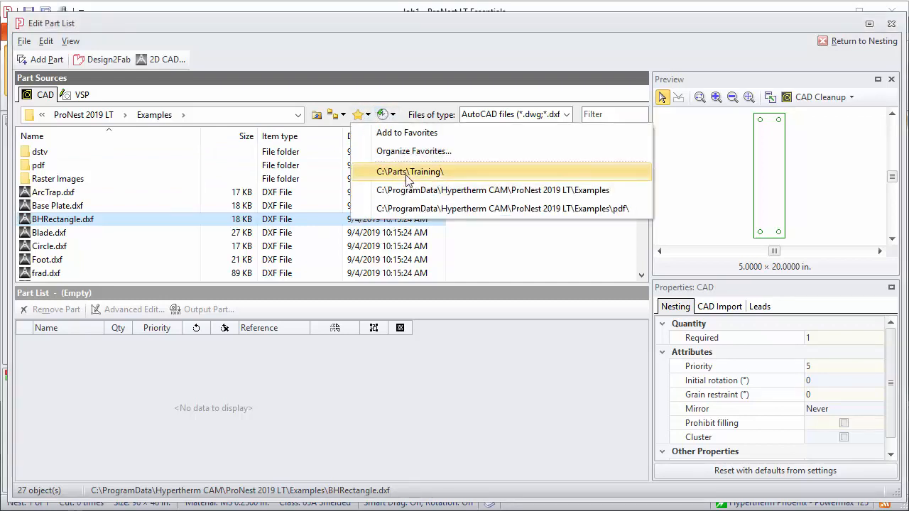
click(407, 176)
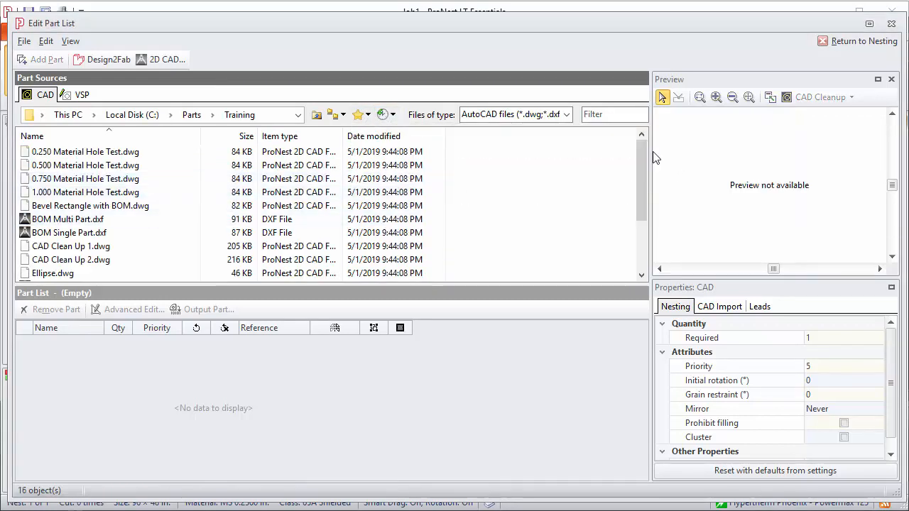
drag(640, 156, 645, 213)
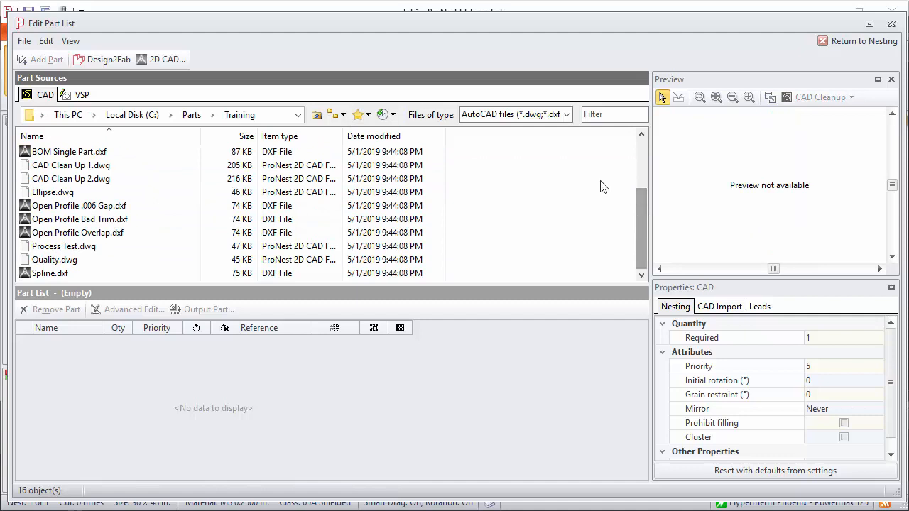
click(68, 206)
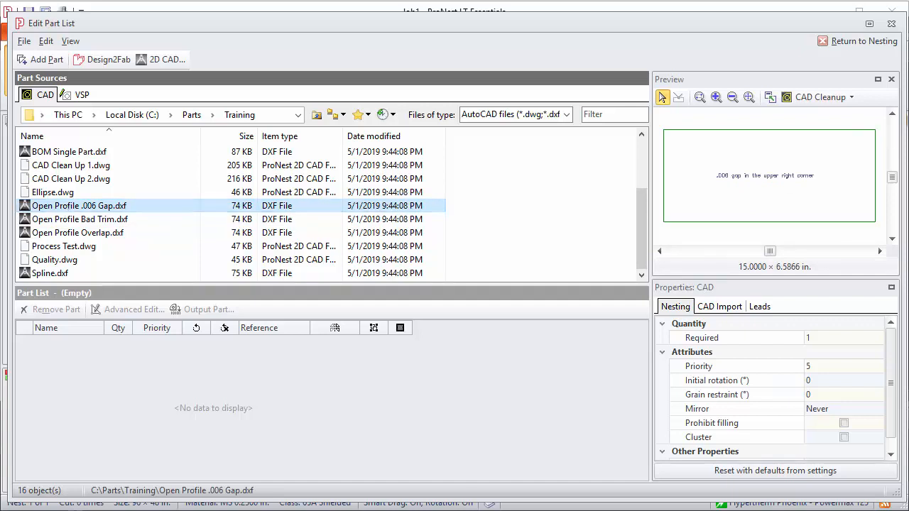
Step: Zoom-window and wheel-zoom into the part's upper-right corner to reveal the gap between lines
click(700, 98)
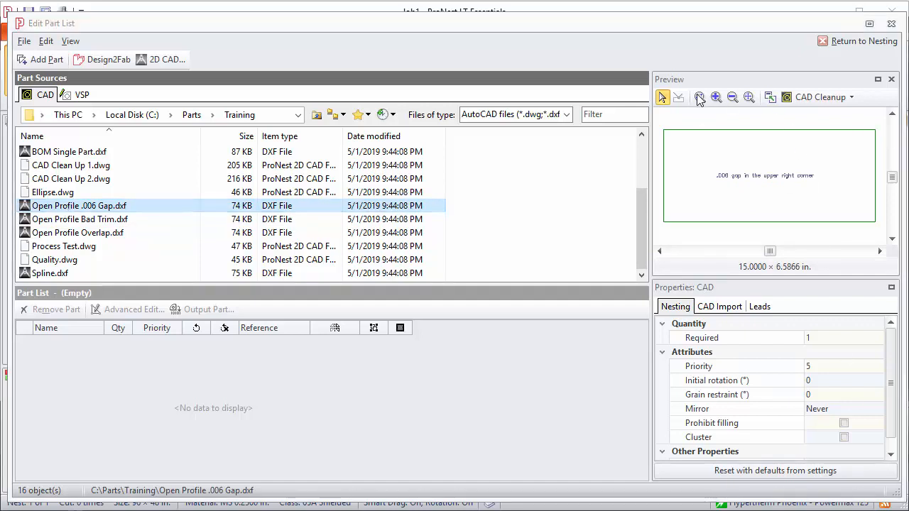
drag(850, 116, 885, 154)
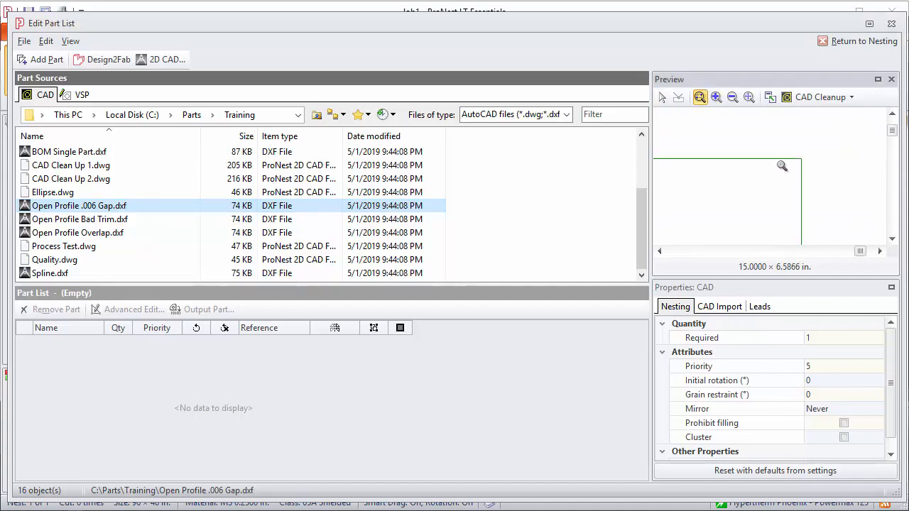
scroll(801, 162, up, 10)
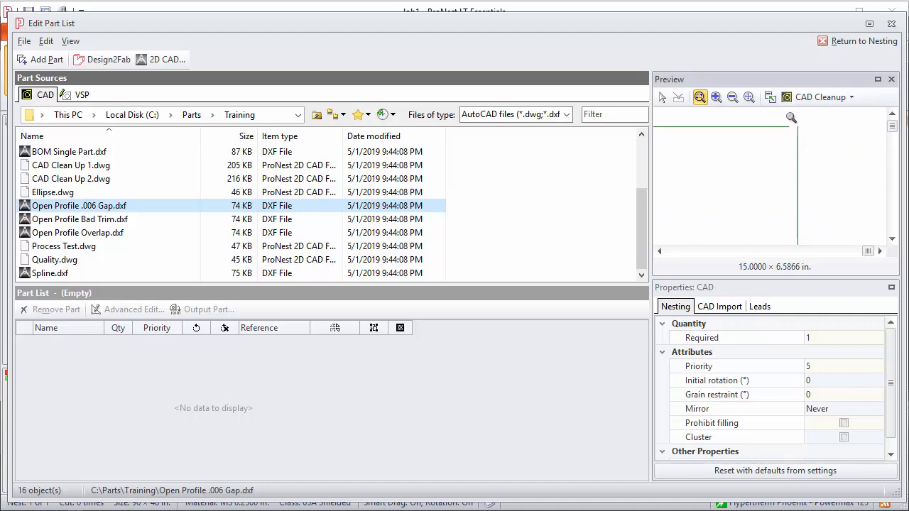
scroll(791, 122, up, 2)
scroll(791, 122, up, 1)
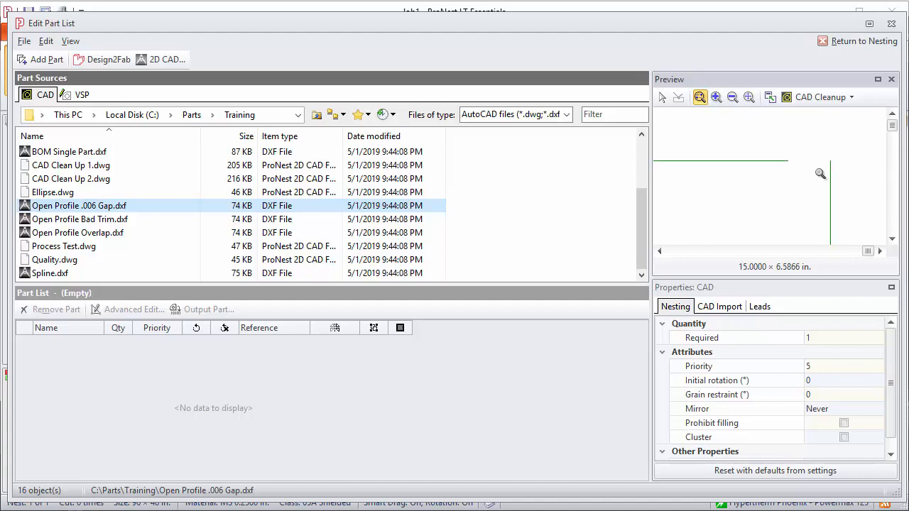
scroll(809, 171, down, 3)
Step: Add Open Profile .006 Gap to the Part List and read its open-profile warning
click(34, 61)
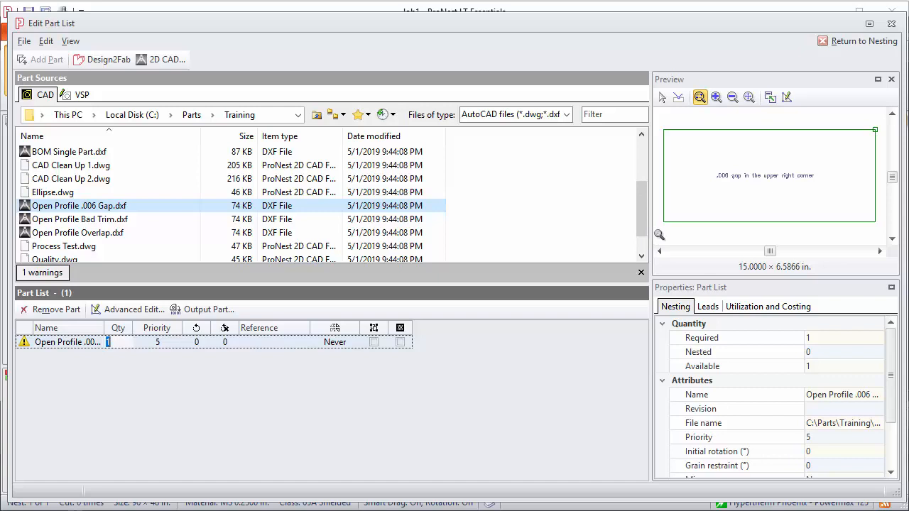
mouse_move(24, 346)
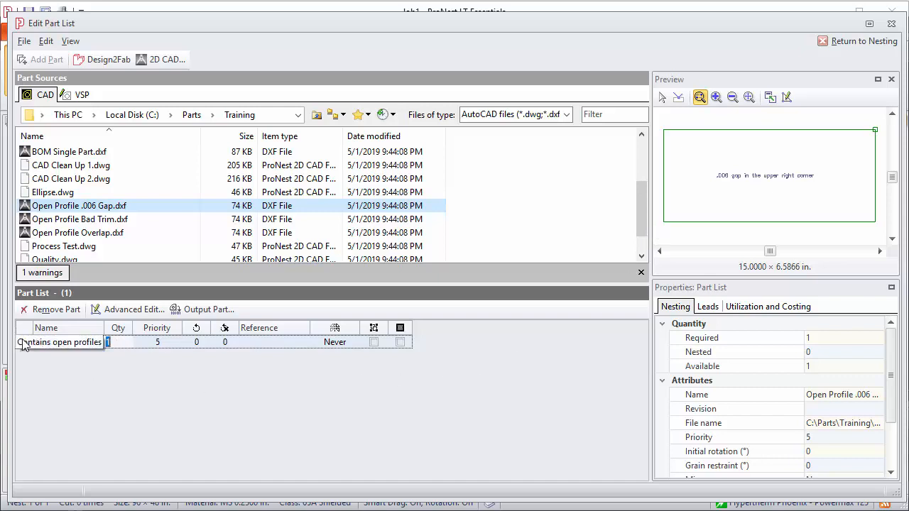
click(40, 274)
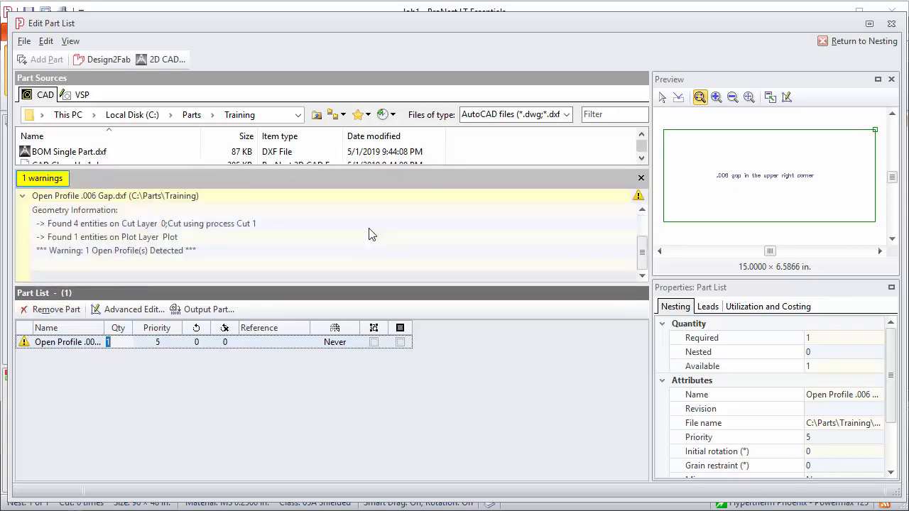
click(641, 179)
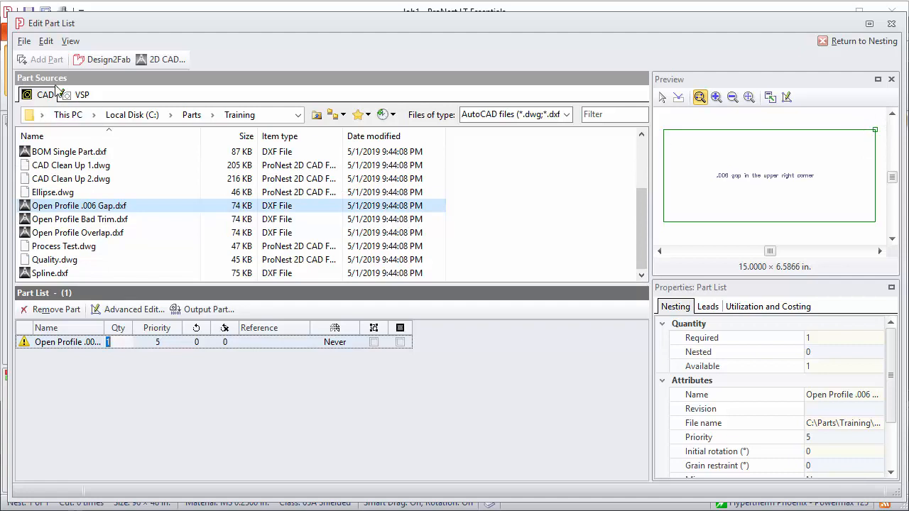
Step: Check the View menu's Open Profiles display and zoom the preview onto the unjoined corner
click(71, 44)
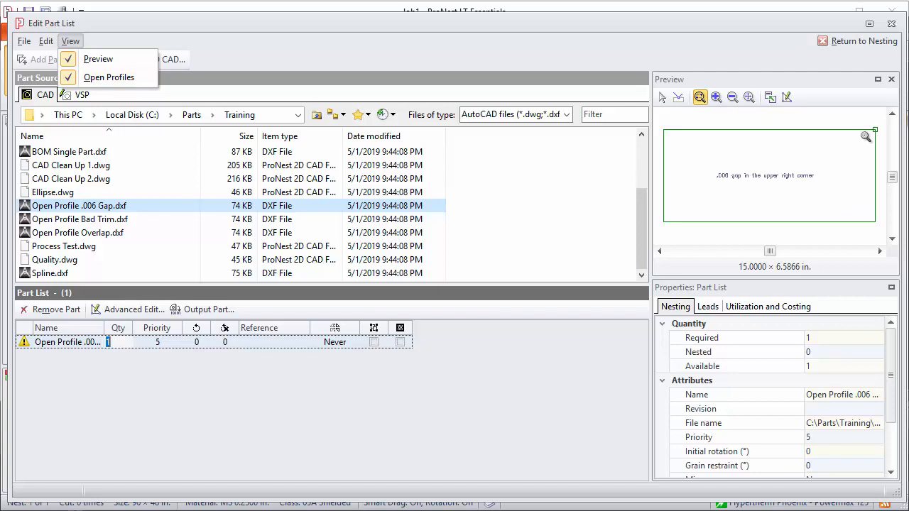
scroll(879, 127, up, 5)
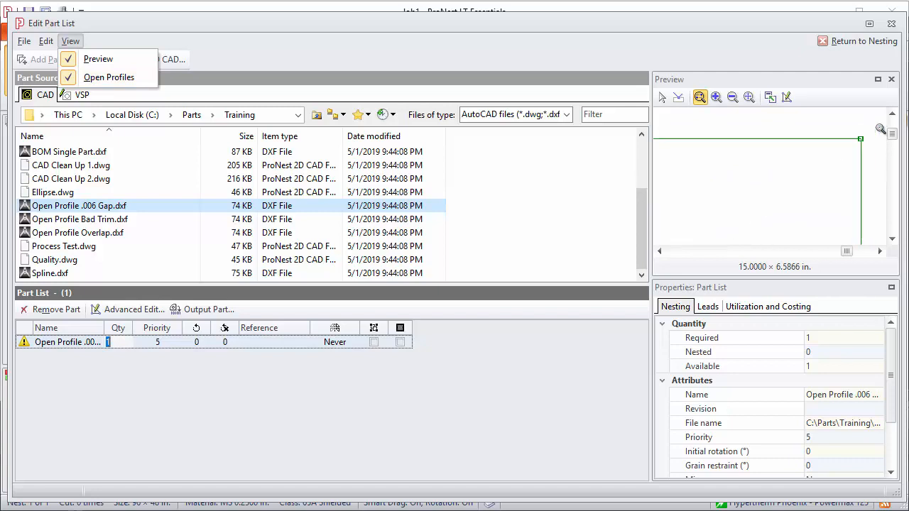
scroll(866, 143, up, 4)
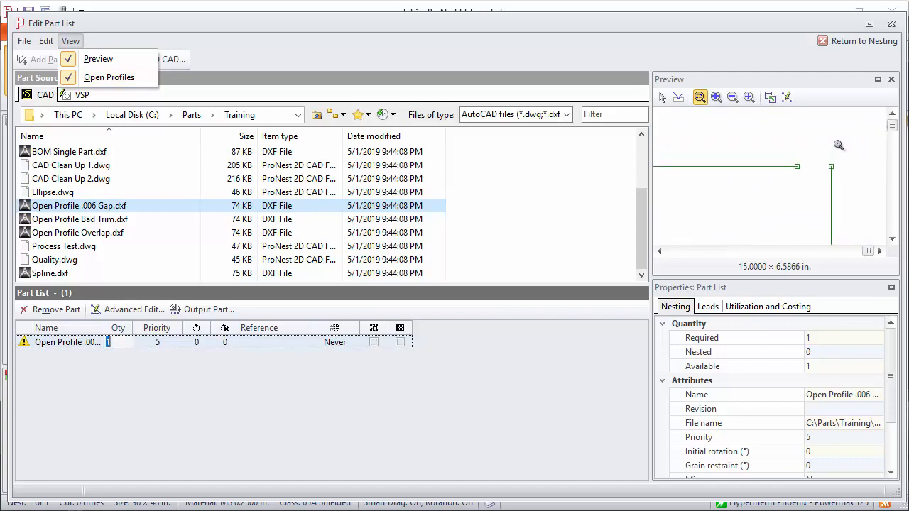
scroll(839, 144, down, 5)
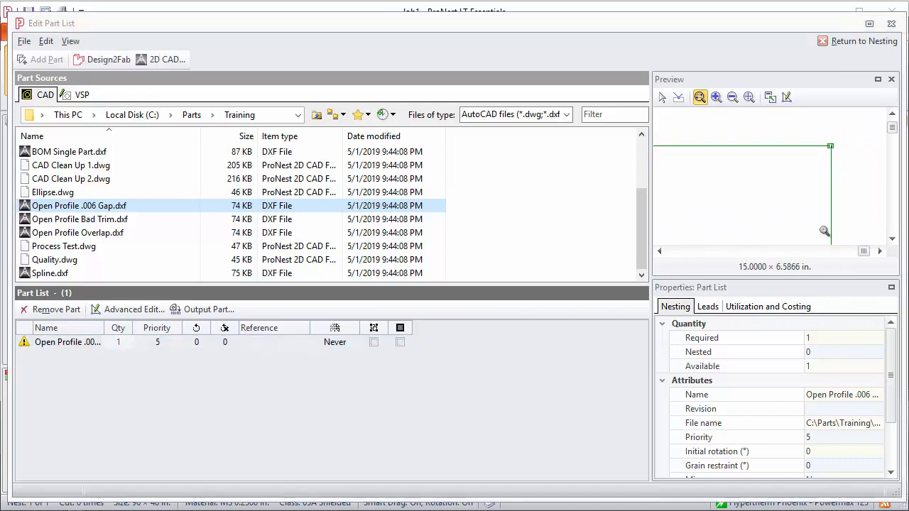
Step: Zoom the preview to extents, then remove Open Profile .006 Gap from the Part List, confirming Yes
click(749, 97)
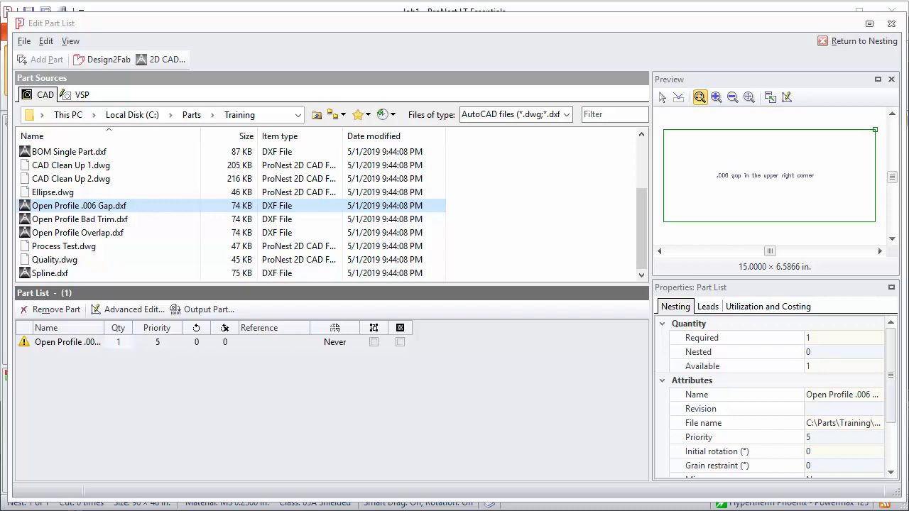
click(61, 342)
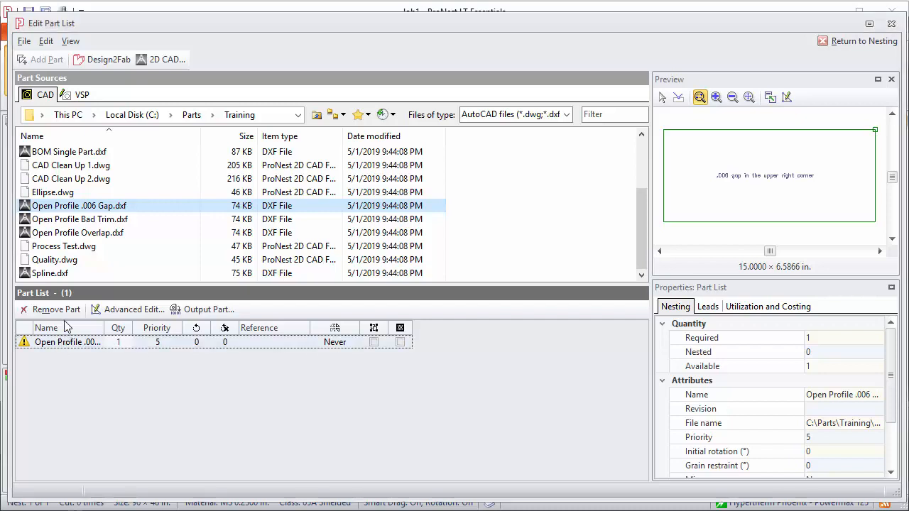
click(56, 310)
click(627, 388)
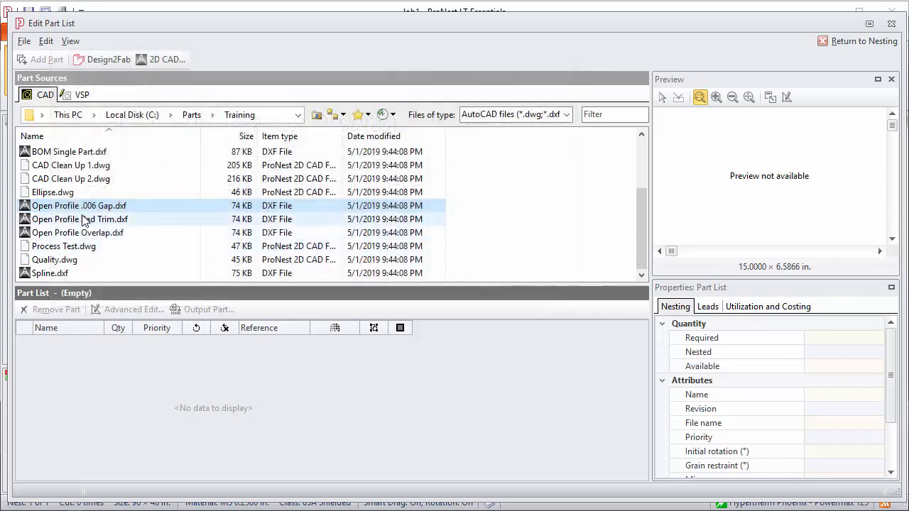
Step: For Open Profile .006 Gap.dxf, set the CAD Import open profile tolerance to .01 in
click(64, 207)
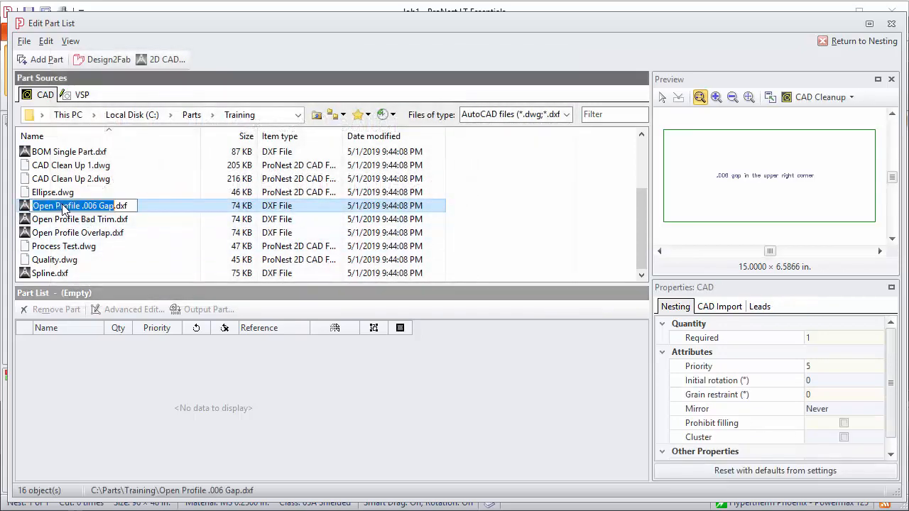
click(170, 206)
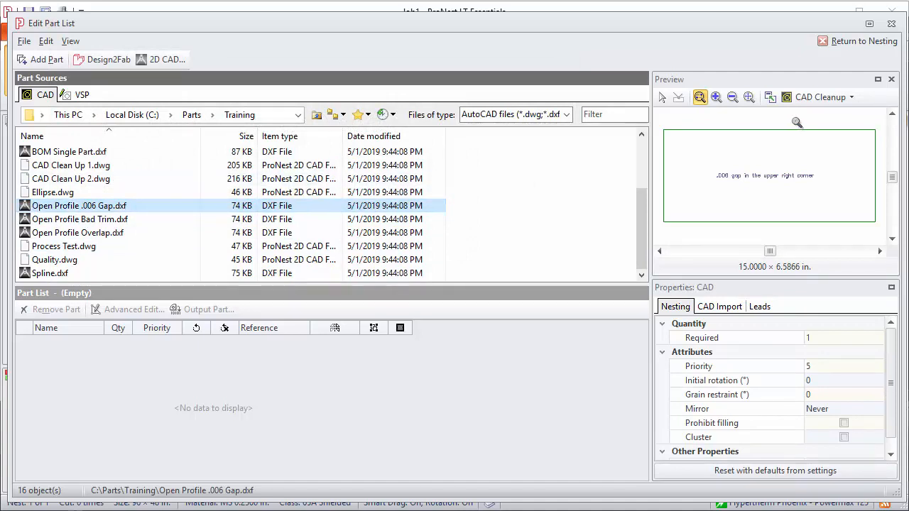
click(719, 308)
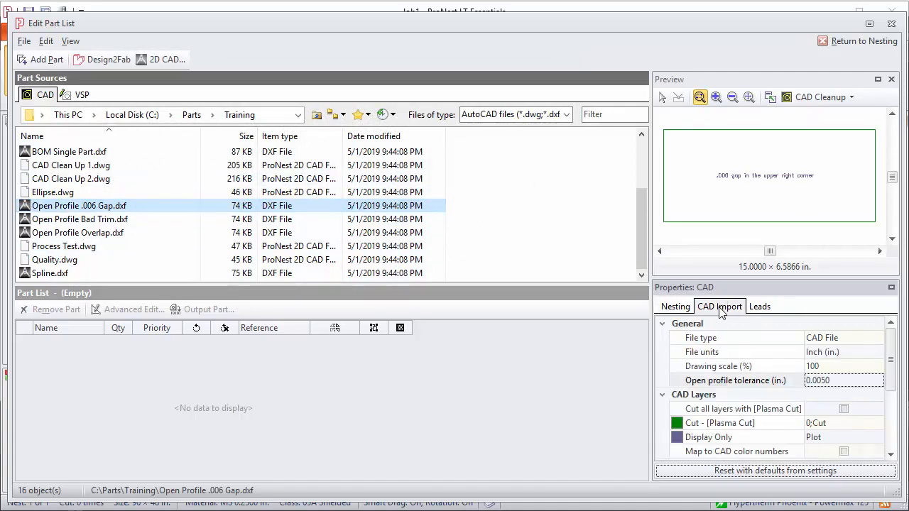
click(846, 382)
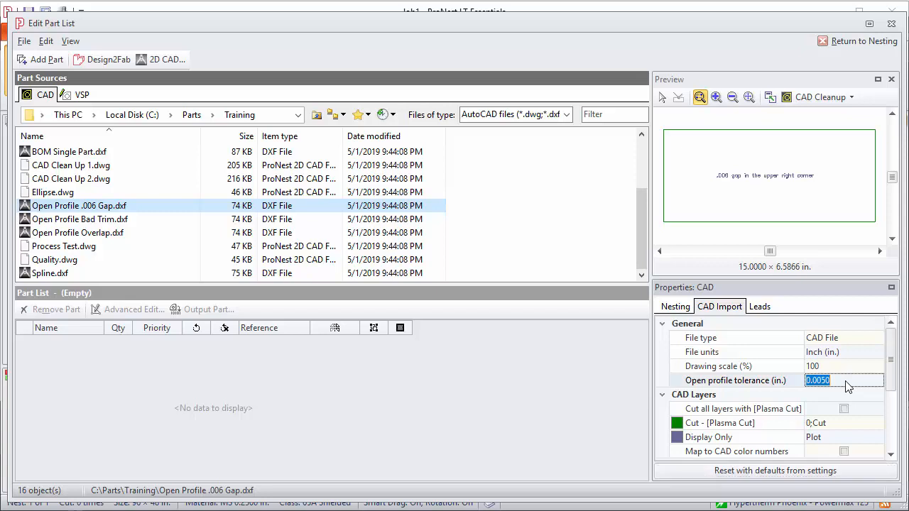
text(.01)
key(Return)
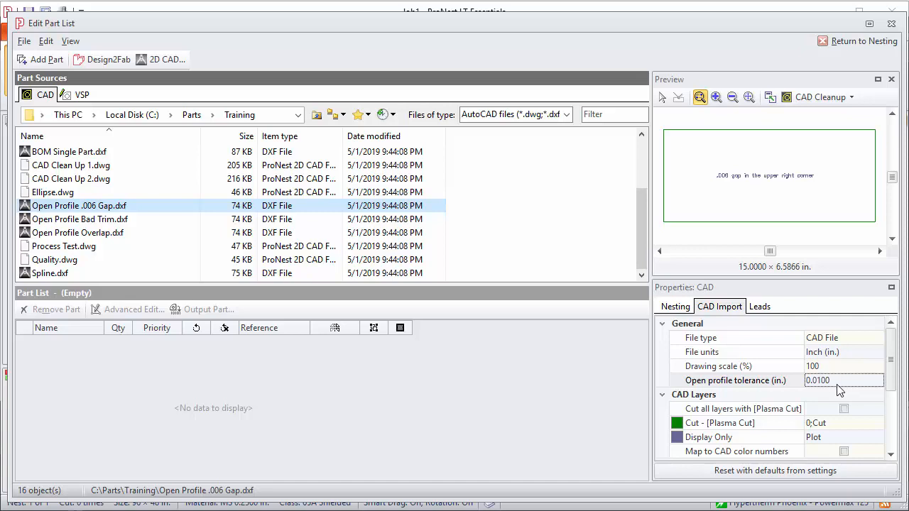
Step: Add Open Profile .006 Gap.dxf to the list, check its corner, then preview Open Profile Bad Trim.dxf
click(36, 60)
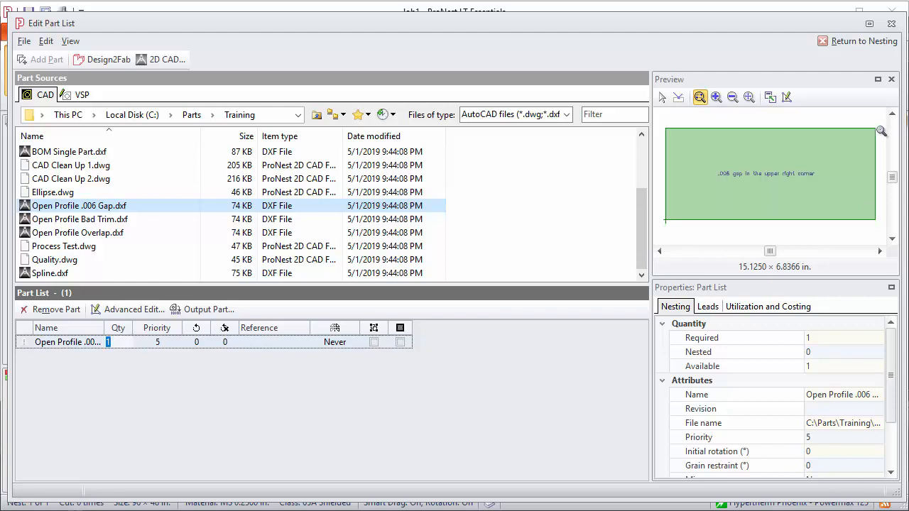
click(880, 130)
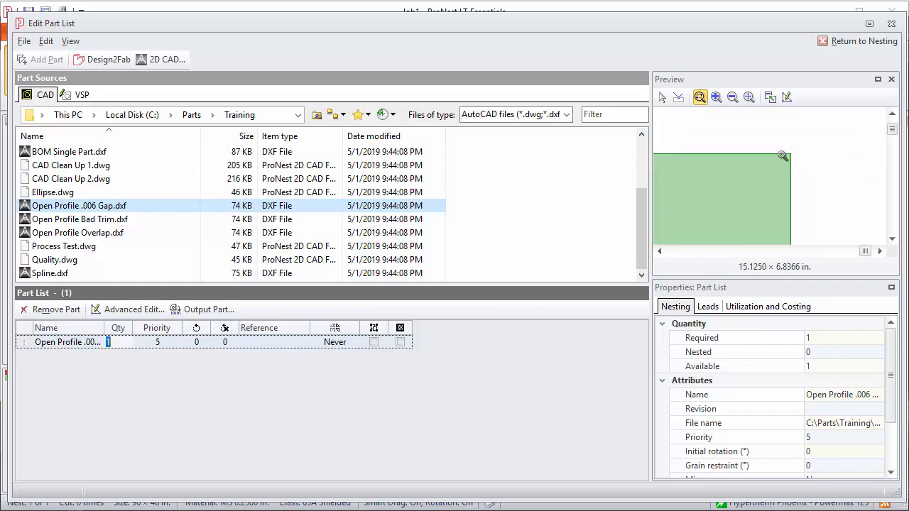
click(748, 97)
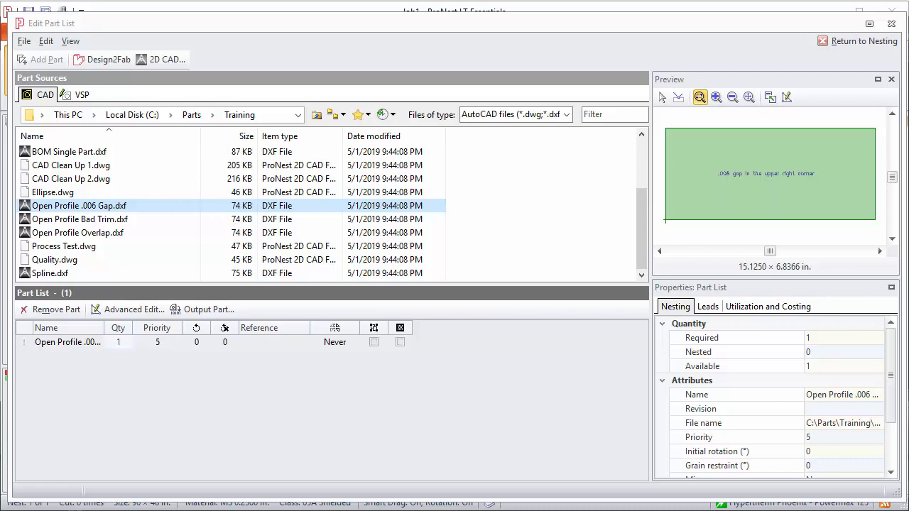
click(73, 226)
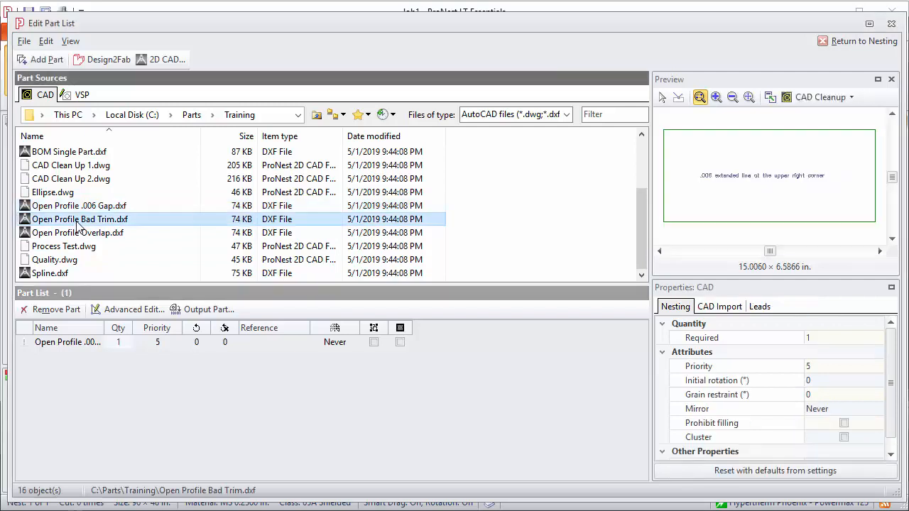
Step: Maximize and zoom on Bad Trim's upper-right extended line, then restore and preview Open Profile Overlap.dxf
click(770, 98)
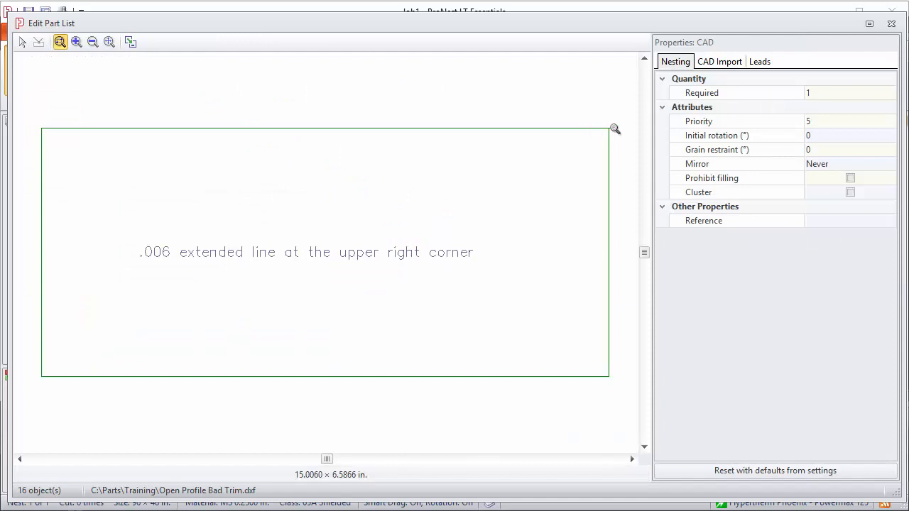
scroll(623, 126, up, 5)
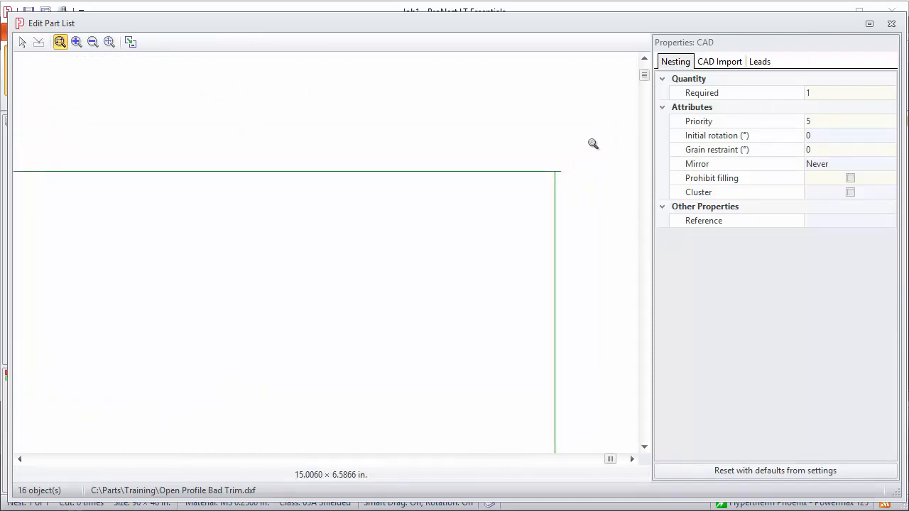
scroll(561, 179, up, 3)
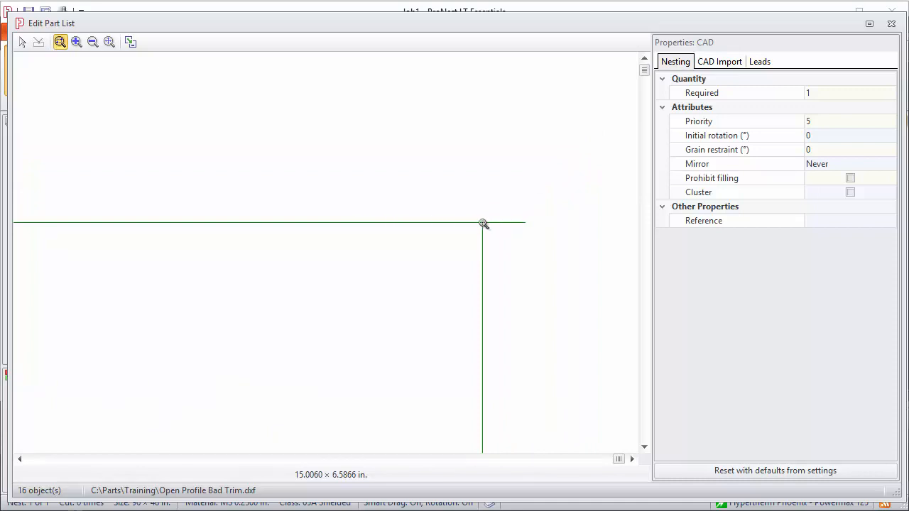
scroll(372, 196, down, 2)
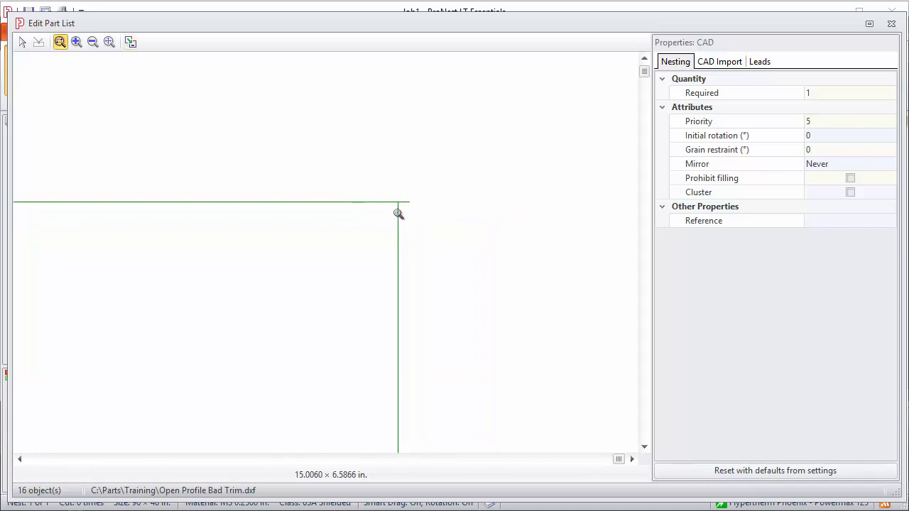
click(130, 43)
click(71, 246)
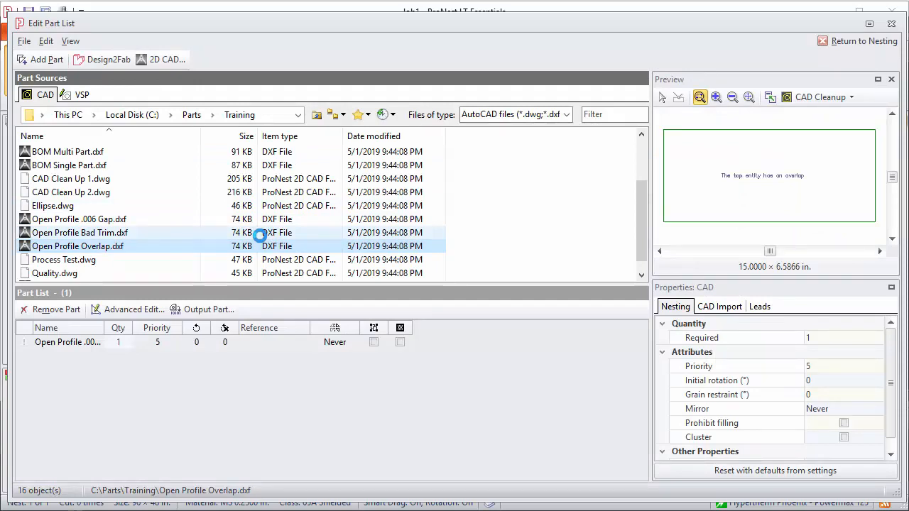
Step: Maximize the Open Profile Overlap preview
click(770, 97)
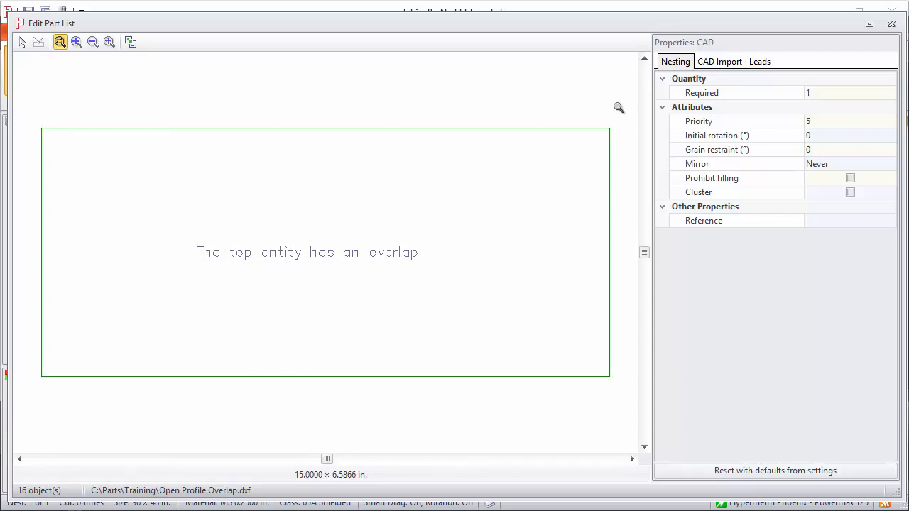
Step: In CAD Cleanup, delete Open Profile Overlap's overlapping top line and accept the changes
click(130, 41)
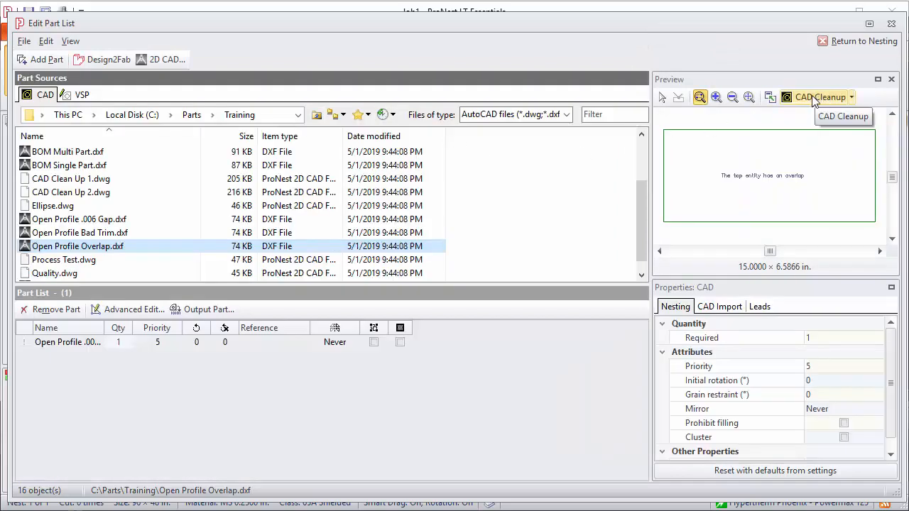
click(814, 97)
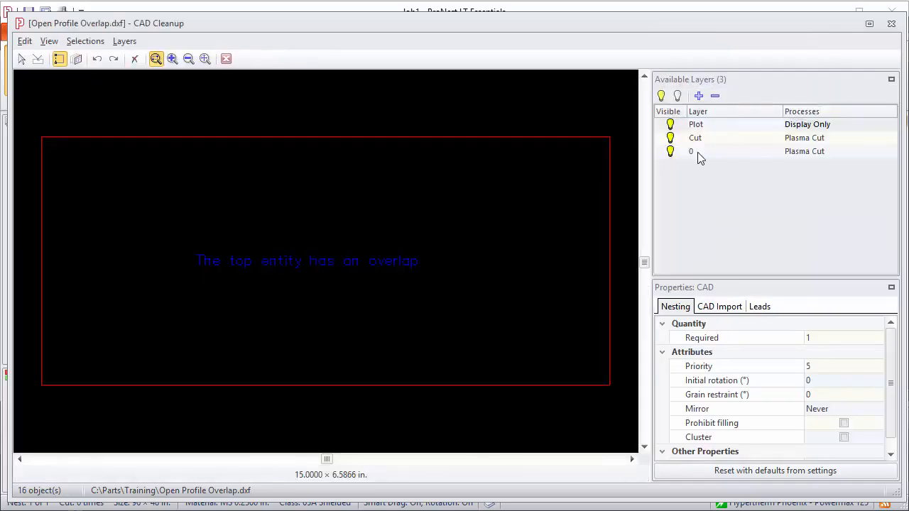
click(425, 138)
click(135, 60)
click(226, 60)
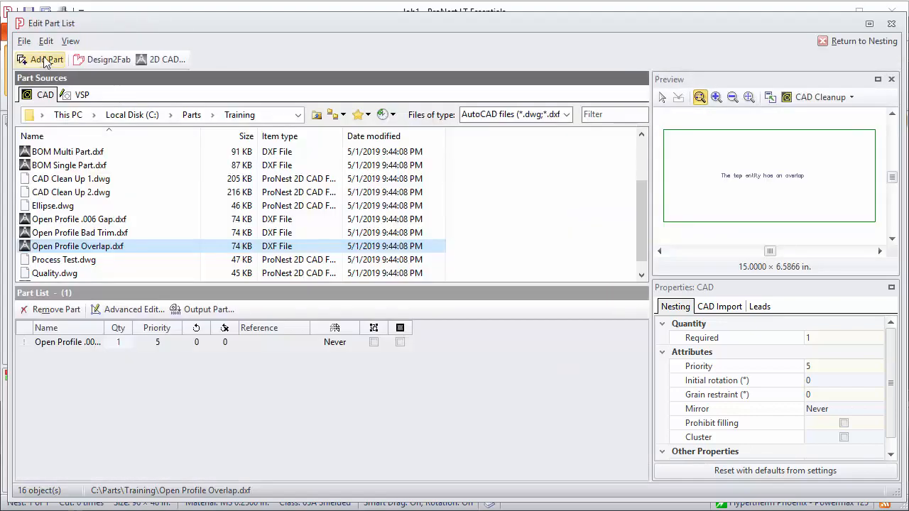
Step: Add Open Profile Overlap.dxf as the second part (quantity 1, priority 5) and show its CAD properties
click(44, 59)
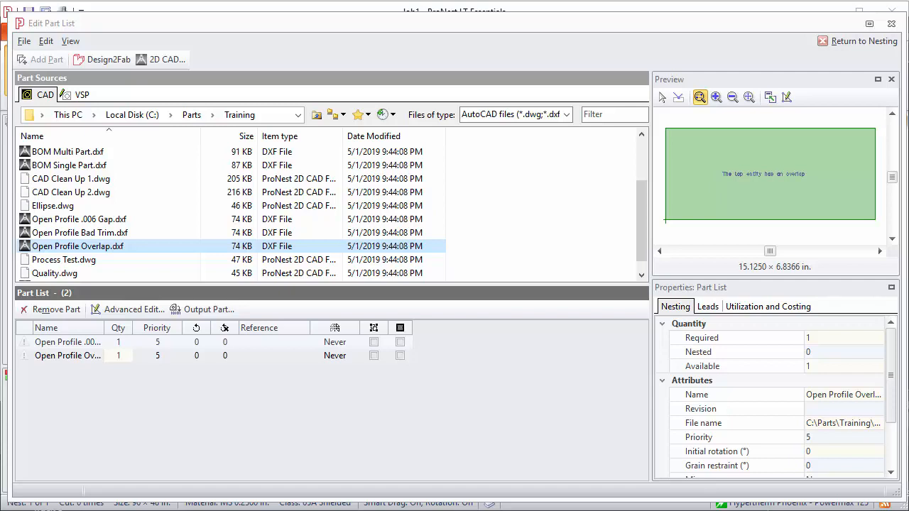
click(69, 248)
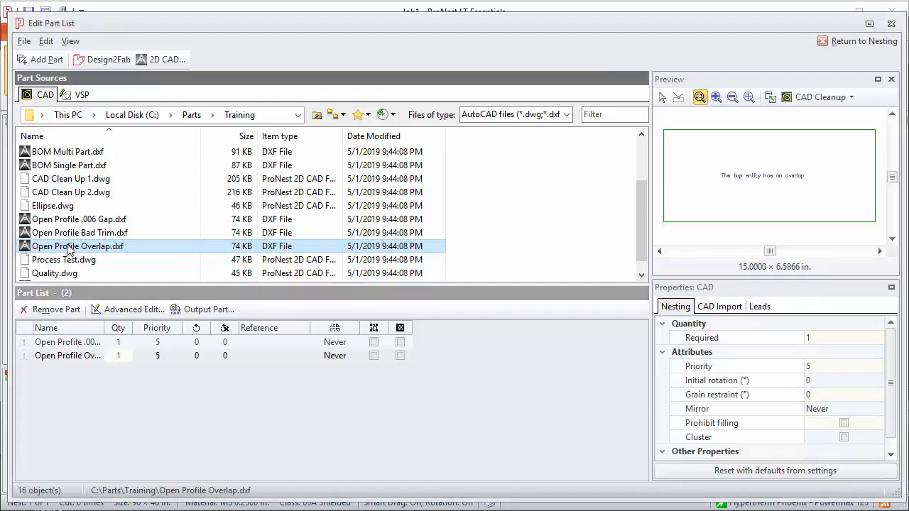
Step: Check that Delete overlapped entities is enabled in CAD Import, then add Open Profile Overlap again
click(717, 311)
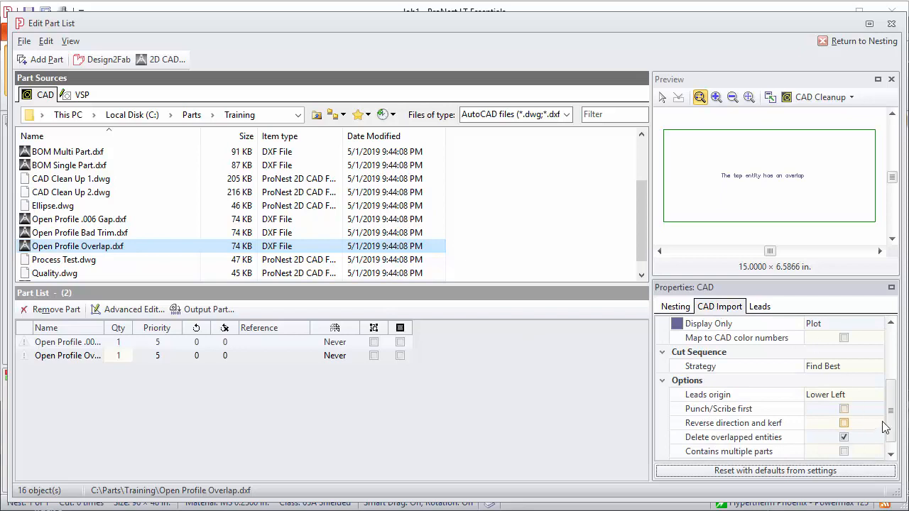
mouse_move(892, 419)
mouse_down()
mouse_move(893, 400)
mouse_move(893, 424)
mouse_up()
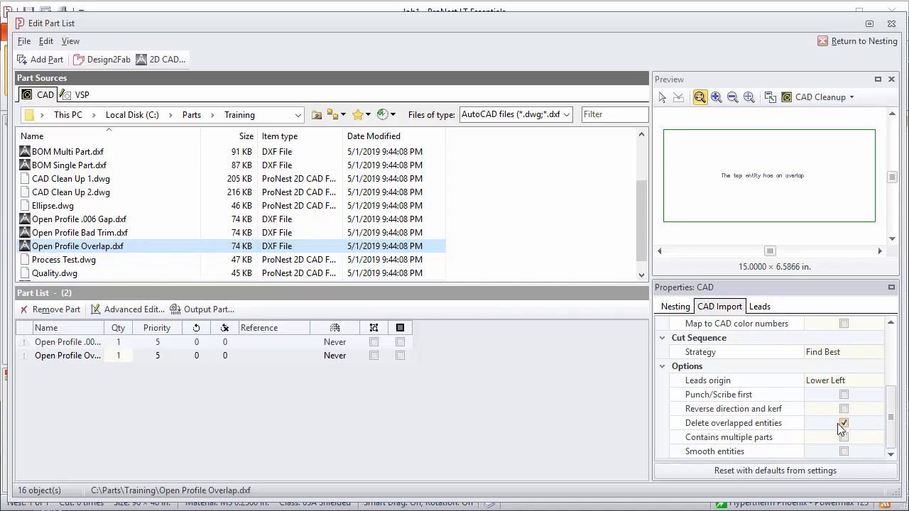
click(45, 60)
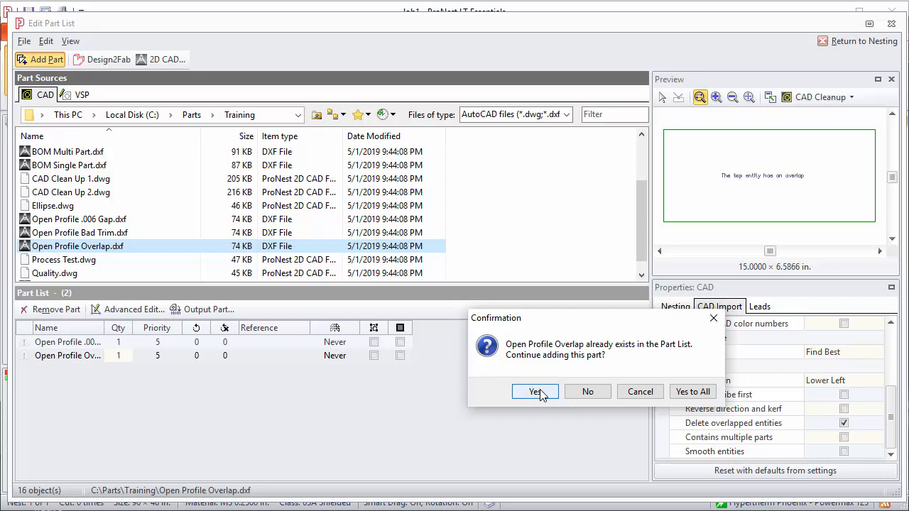
Step: Accept the duplicate Overlap part, review its import warning details, then remove the third part
click(540, 393)
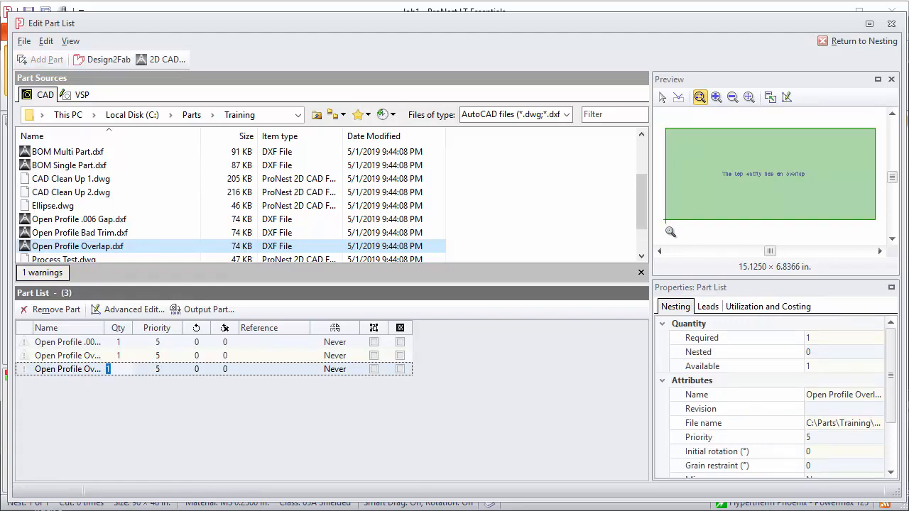
click(37, 275)
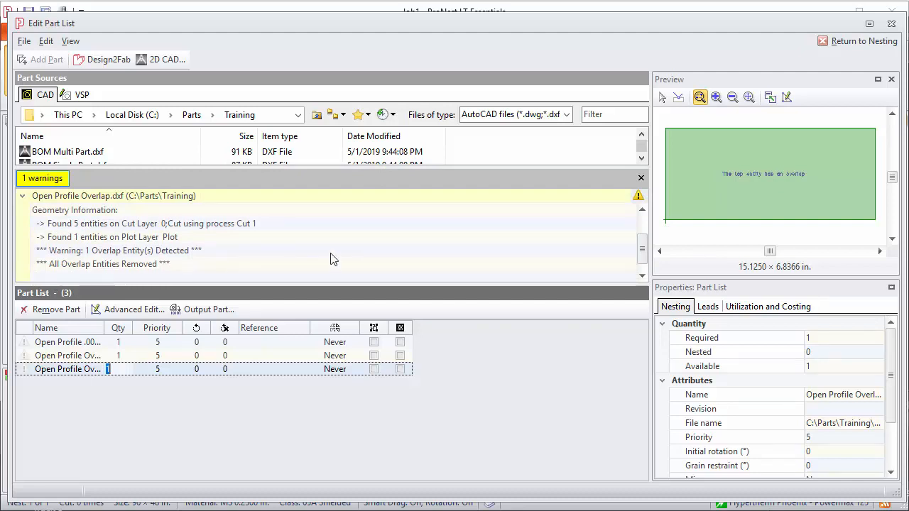
click(641, 179)
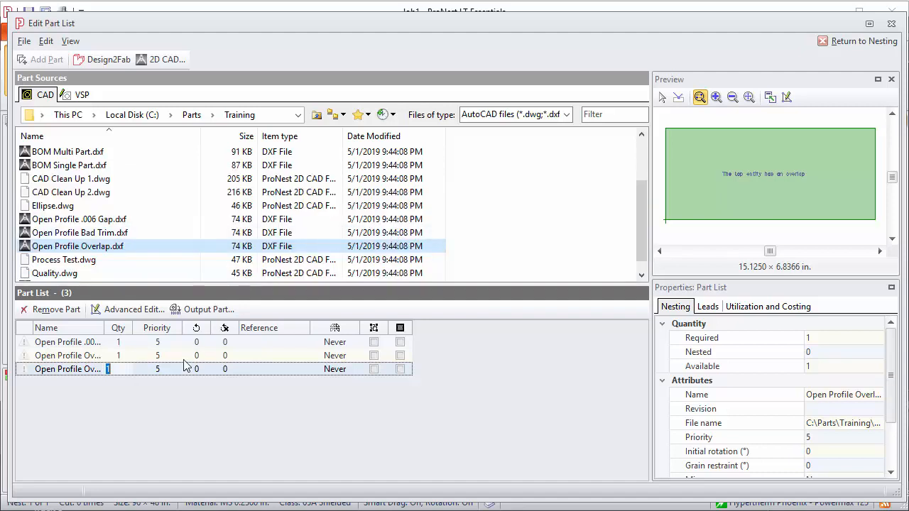
right_click(75, 373)
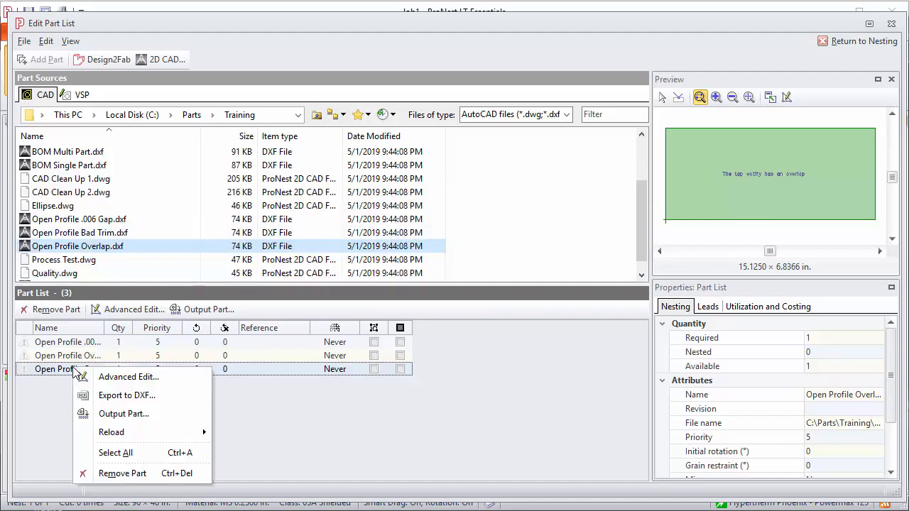
click(119, 475)
Step: Confirm deleting the third part, then preview Open Profile .006 Gap.dxf (15.0000 × 6.5866 in.)
click(634, 387)
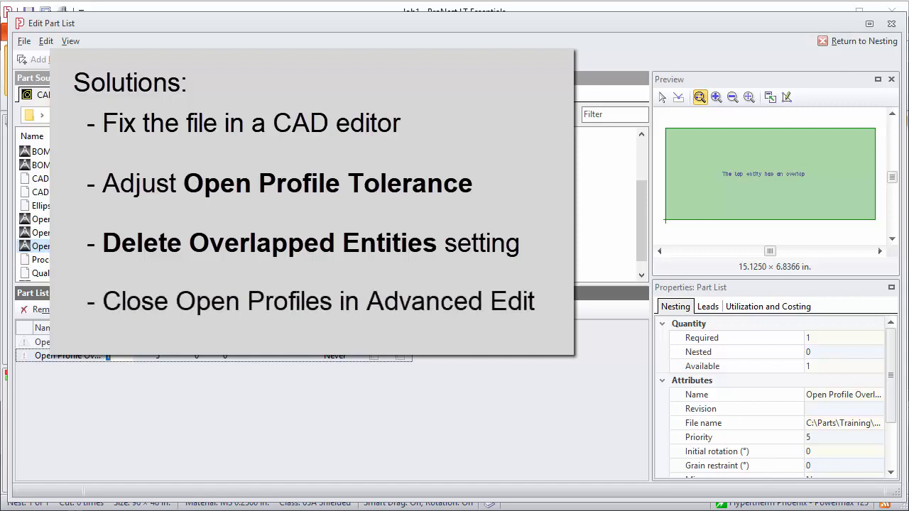
click(71, 219)
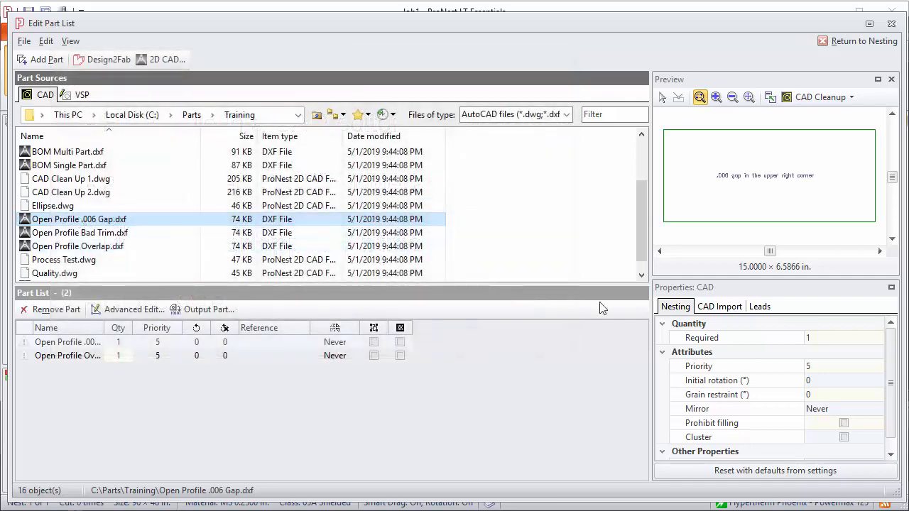
Step: Set the CAD Import open profile tolerance to 0.005 in
click(724, 306)
click(844, 381)
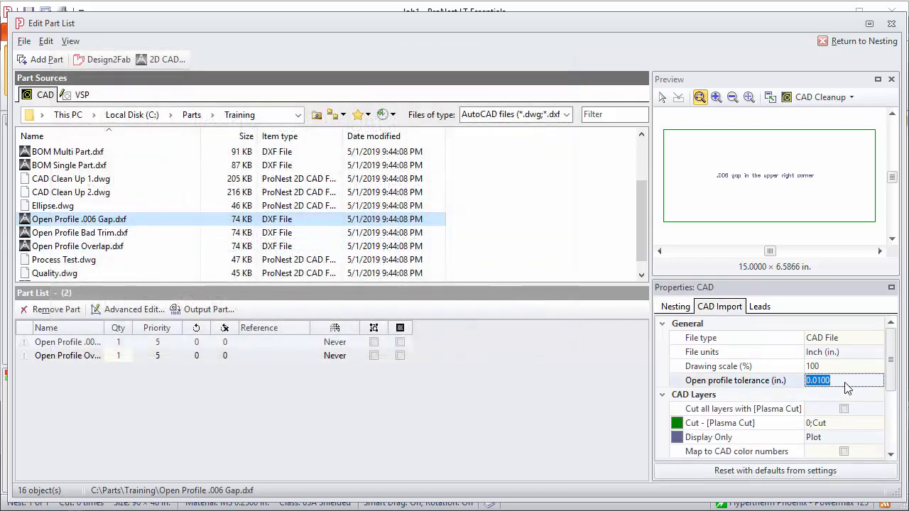
text(.005)
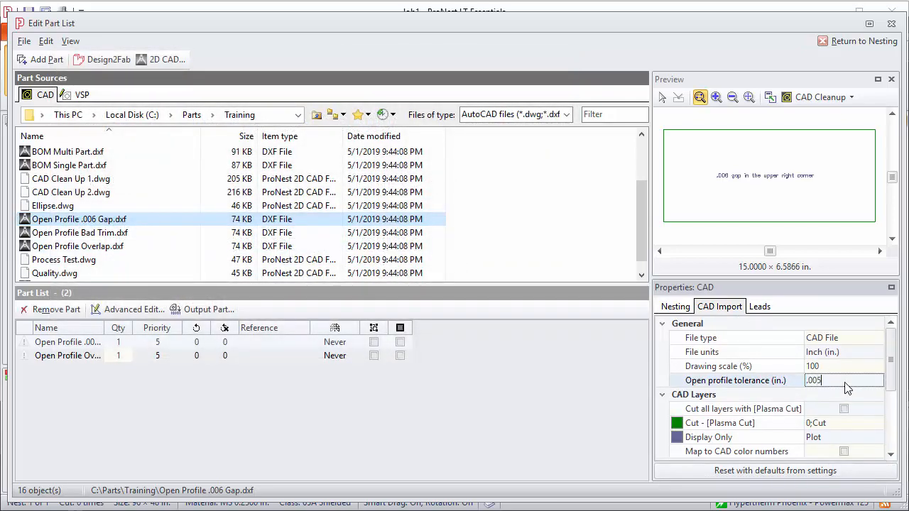
Step: Add the .006 Gap part again, confirming the duplicate, and open it in Advanced Edit
click(41, 59)
click(536, 389)
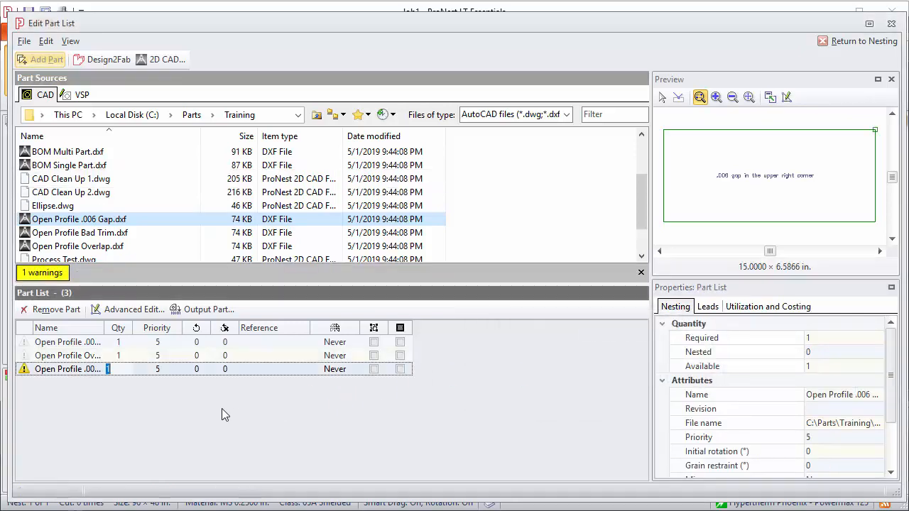
click(70, 369)
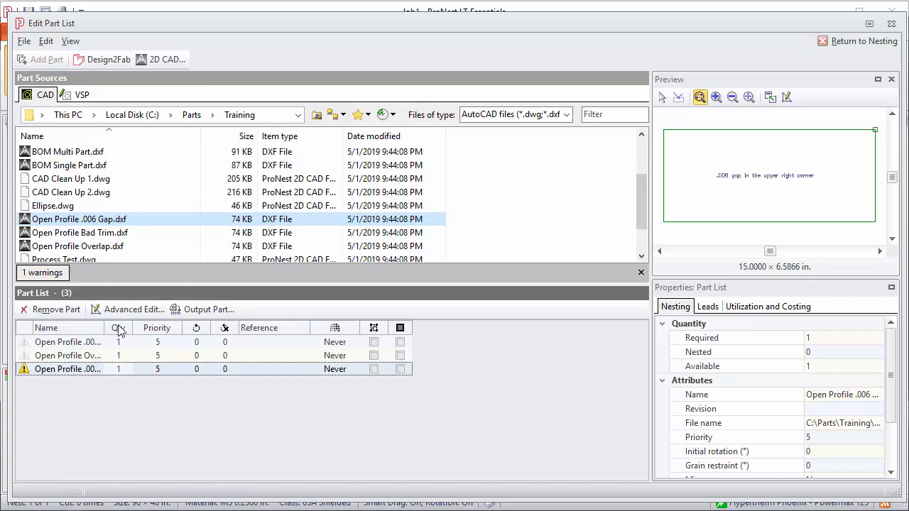
click(132, 310)
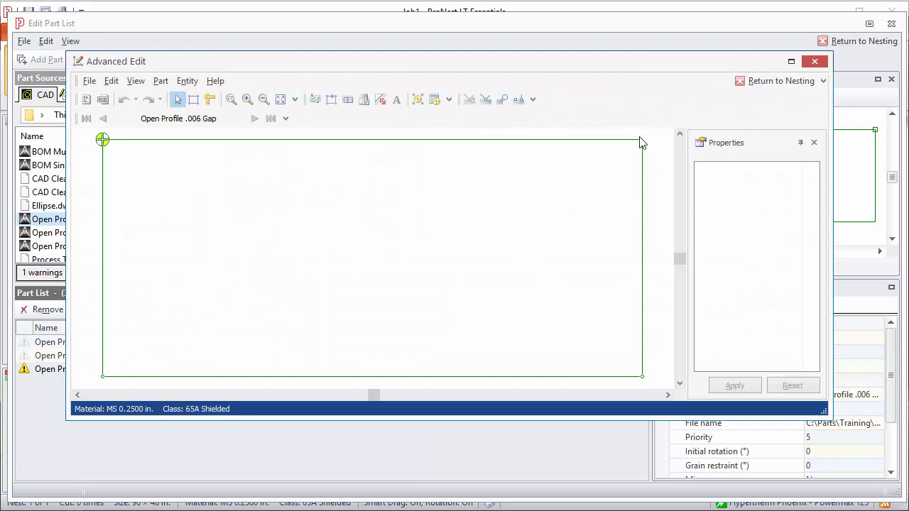
Step: Close the top-right corner gap as an exterior, left-kerf profile and return to nesting
scroll(639, 139, up, 4)
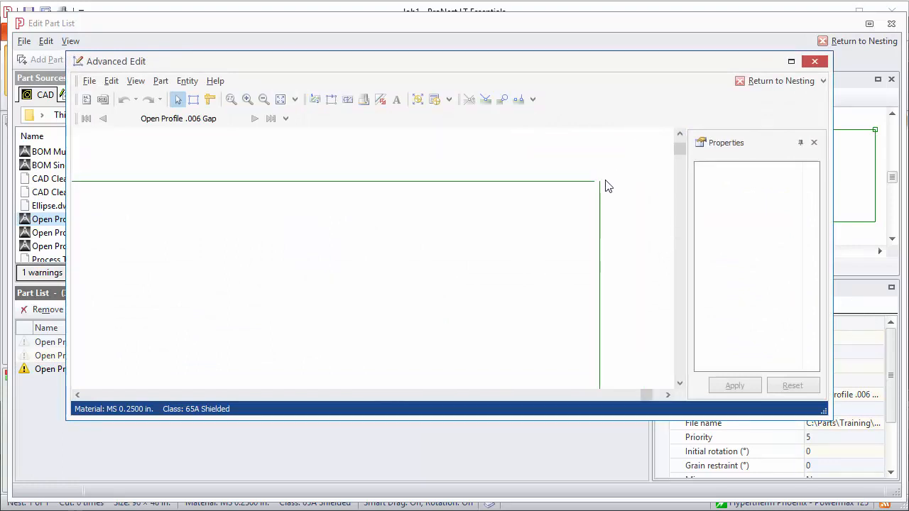
scroll(606, 175, up, 2)
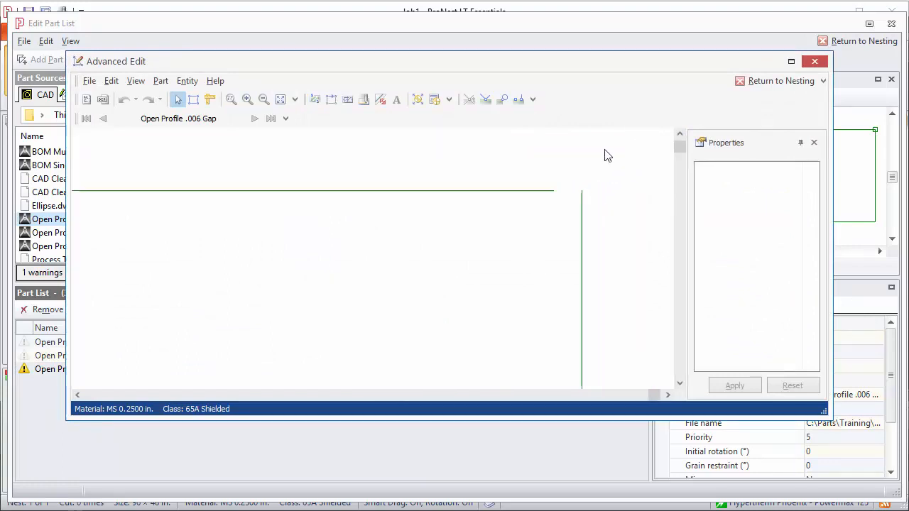
click(162, 81)
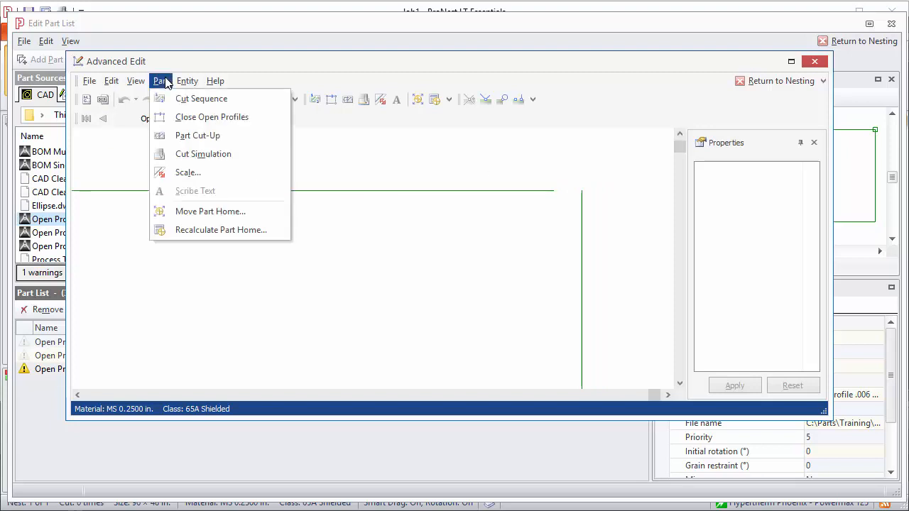
click(199, 116)
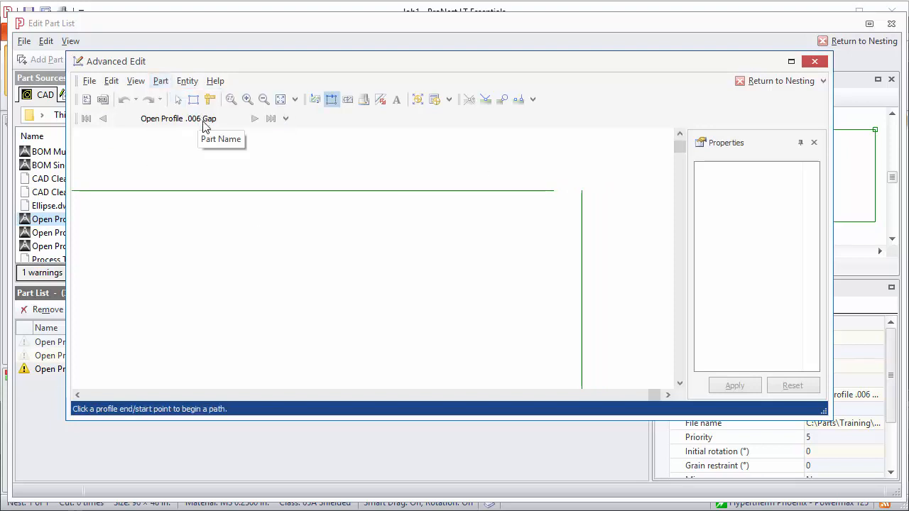
click(553, 192)
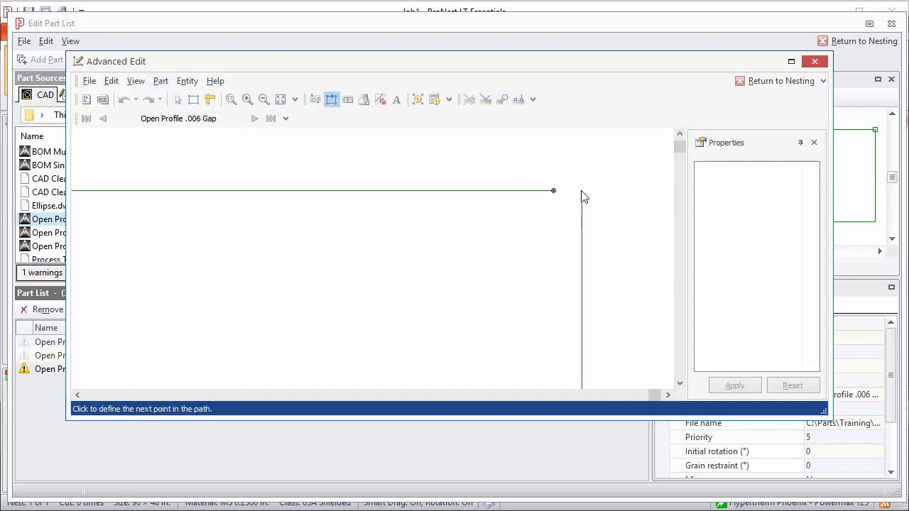
click(581, 191)
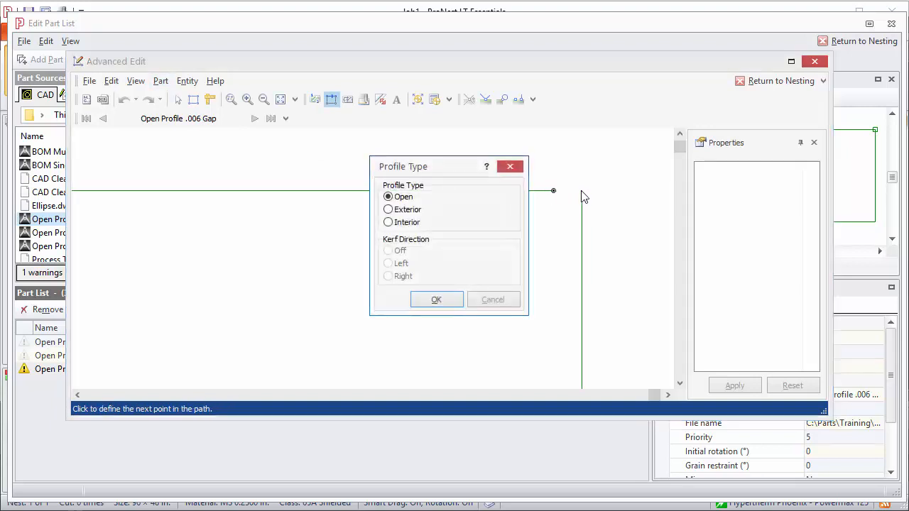
click(389, 209)
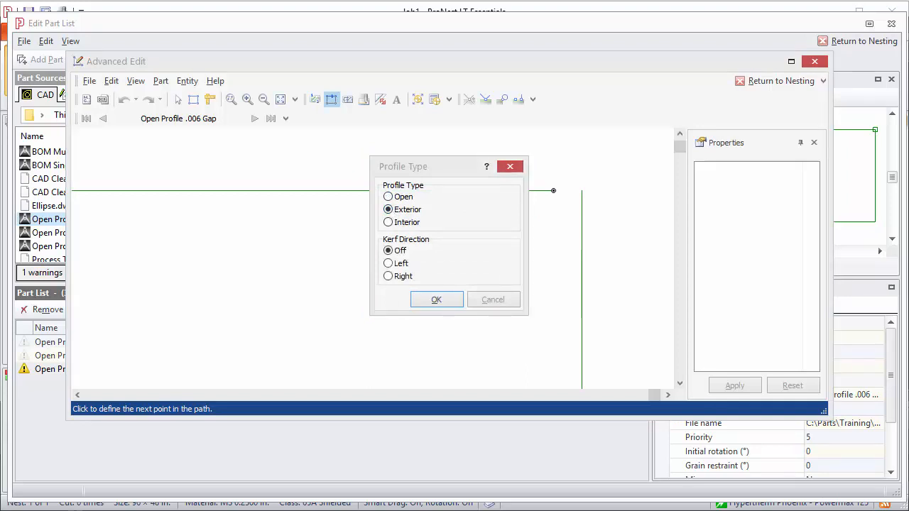
click(389, 265)
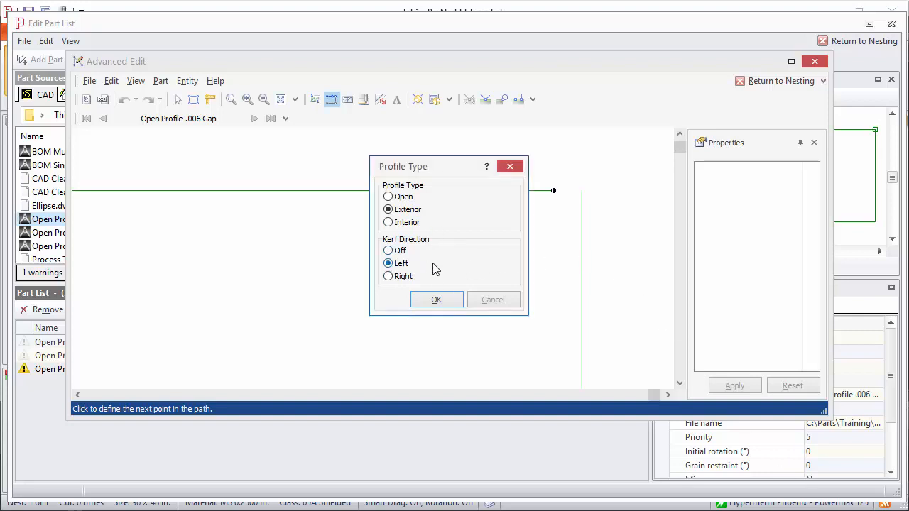
click(434, 304)
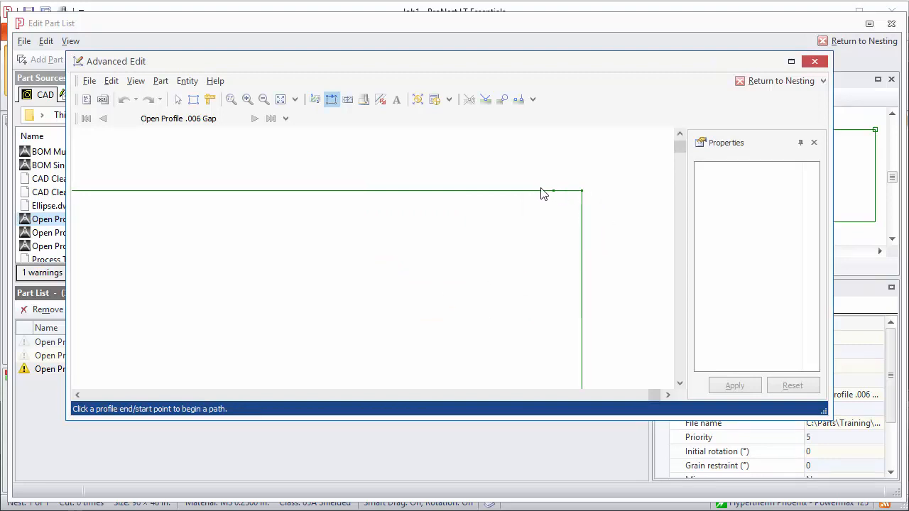
click(746, 82)
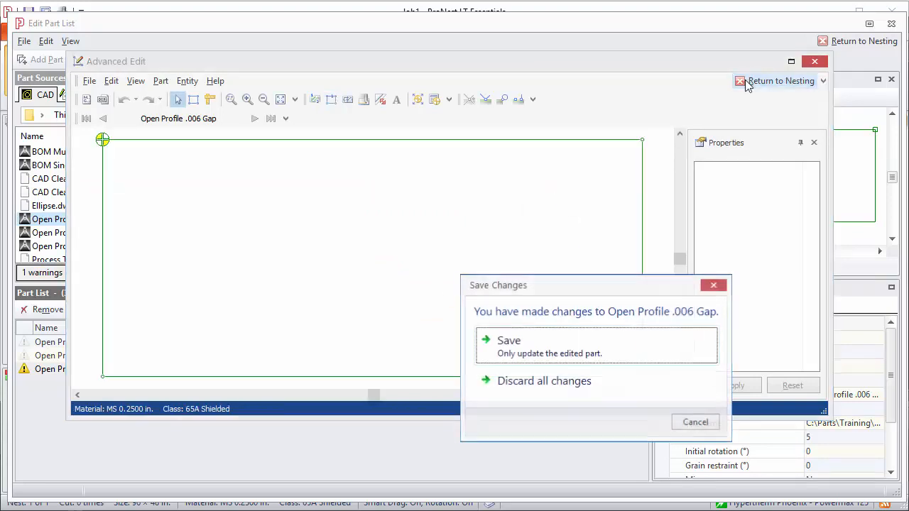
Step: Save the edited .006 Gap part, leaving three parts in the Part List
click(534, 346)
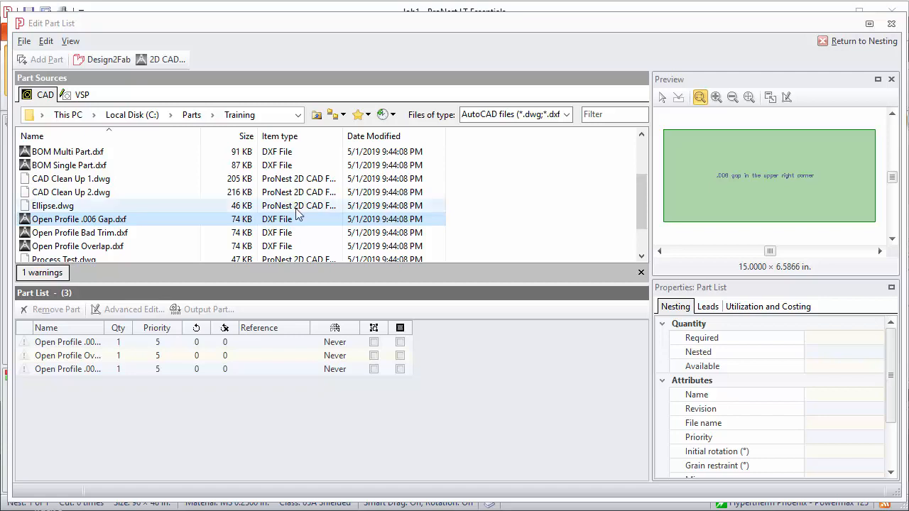
Step: Preview KnockoutBox_4x2-125.dwg from the Parts folder and add it as the fourth part
click(191, 114)
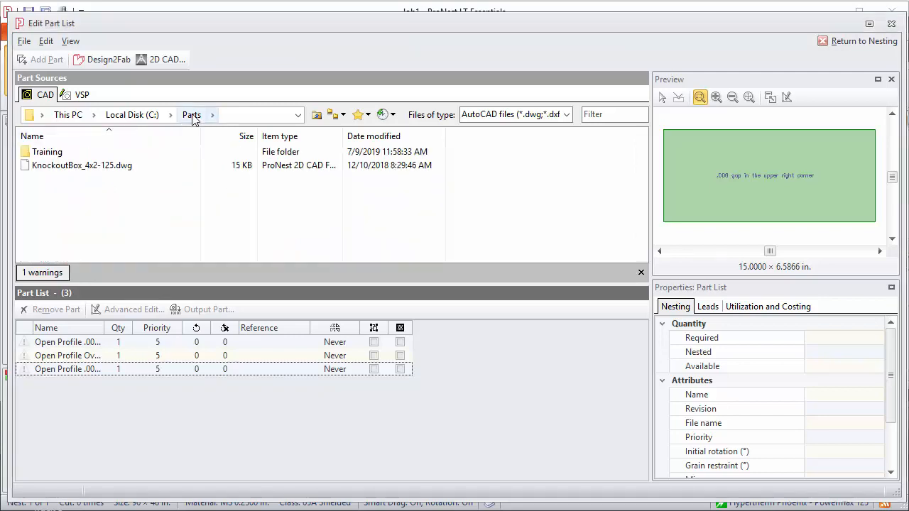
click(61, 167)
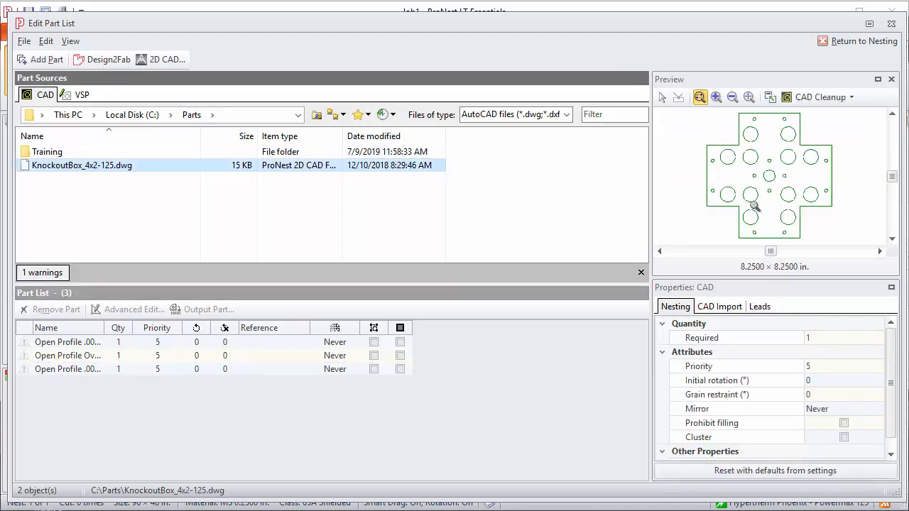
scroll(750, 195, up, 1)
scroll(750, 194, up, 3)
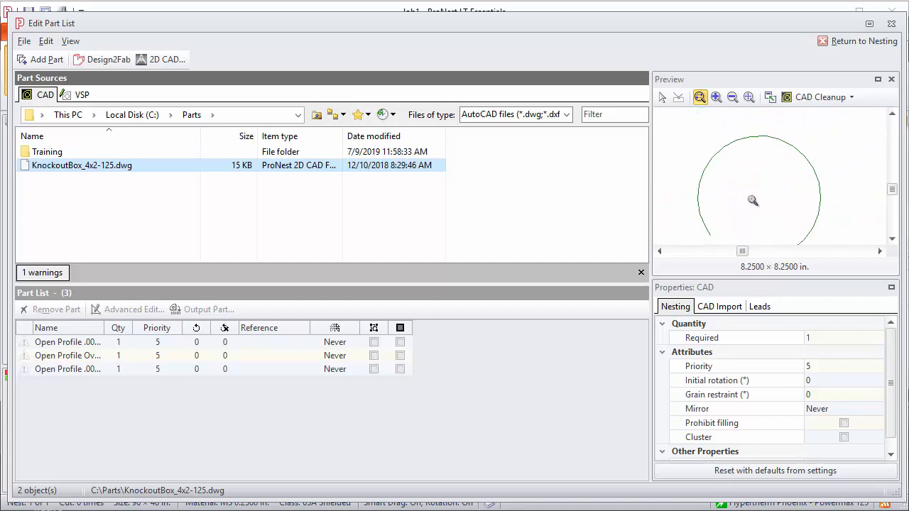
scroll(753, 201, down, 1)
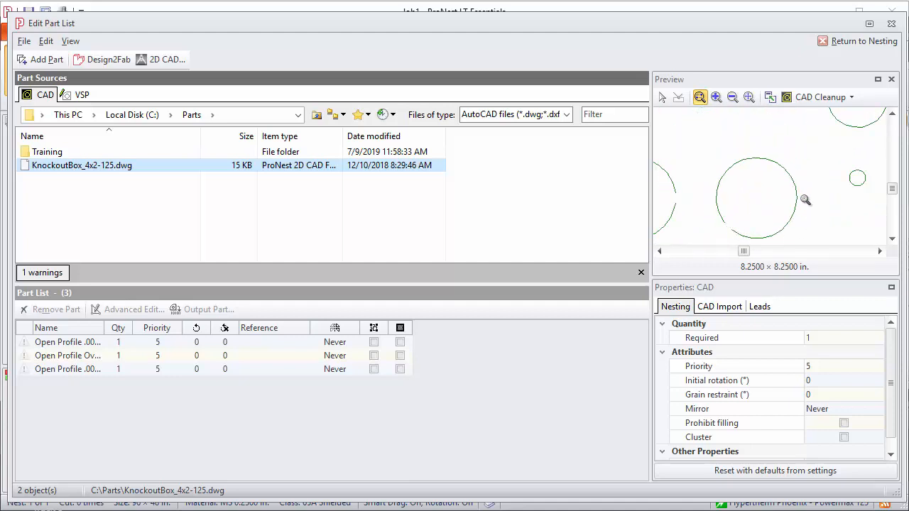
click(748, 98)
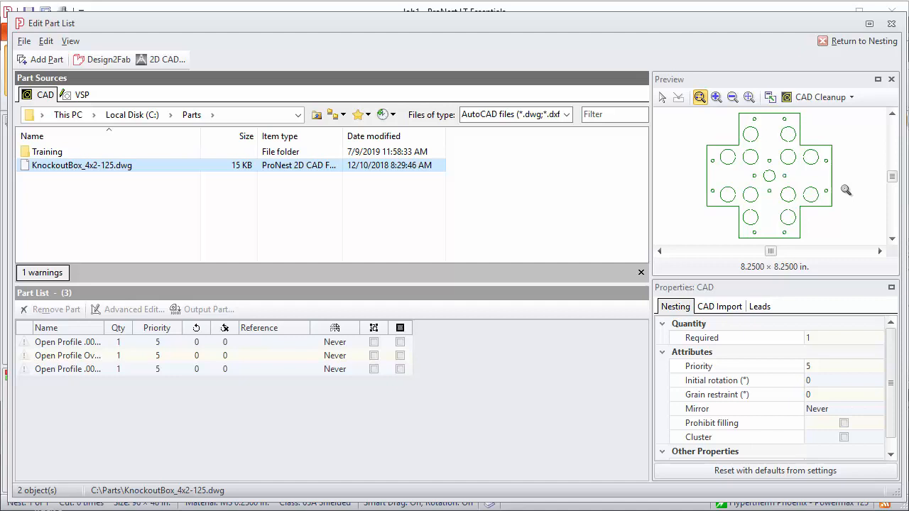
click(43, 59)
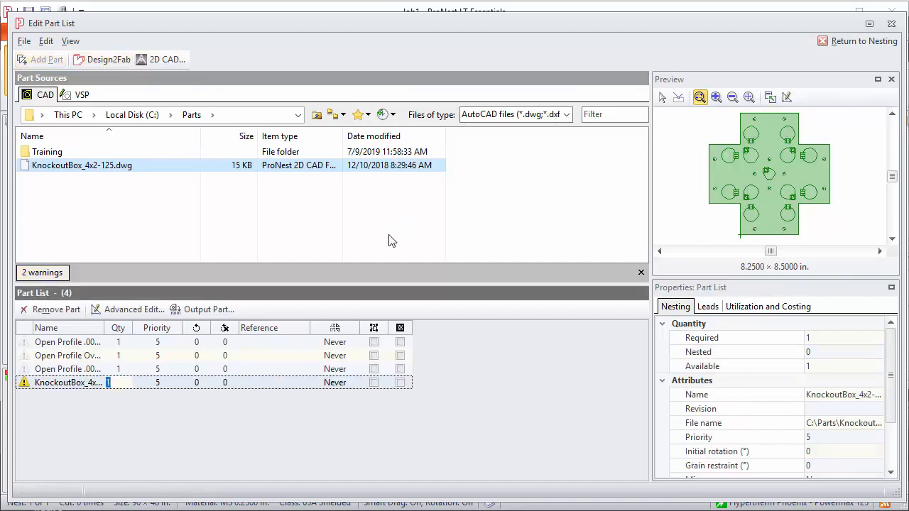